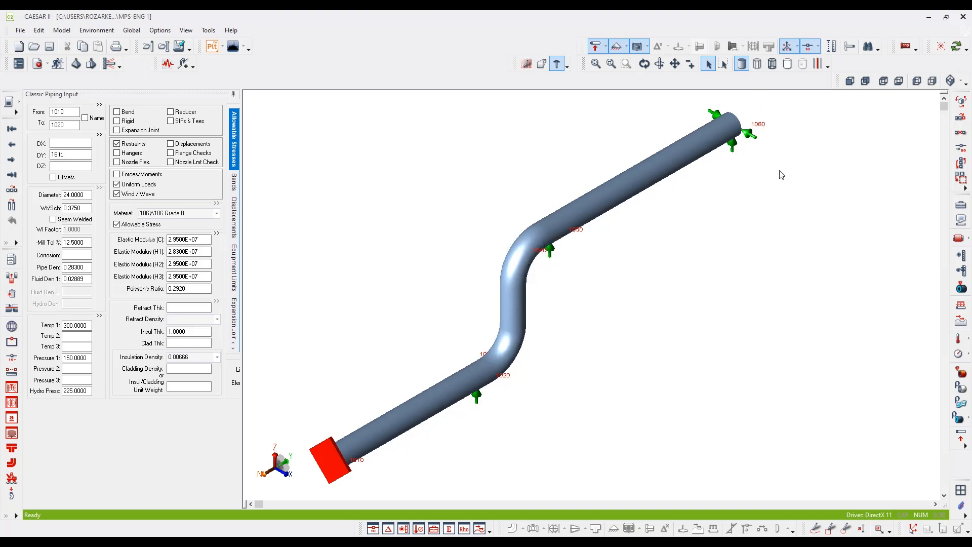
# - Review the Restraints report for load case 15 DC in the static output results, and close the report
pyautogui.moveTo(519, 372)
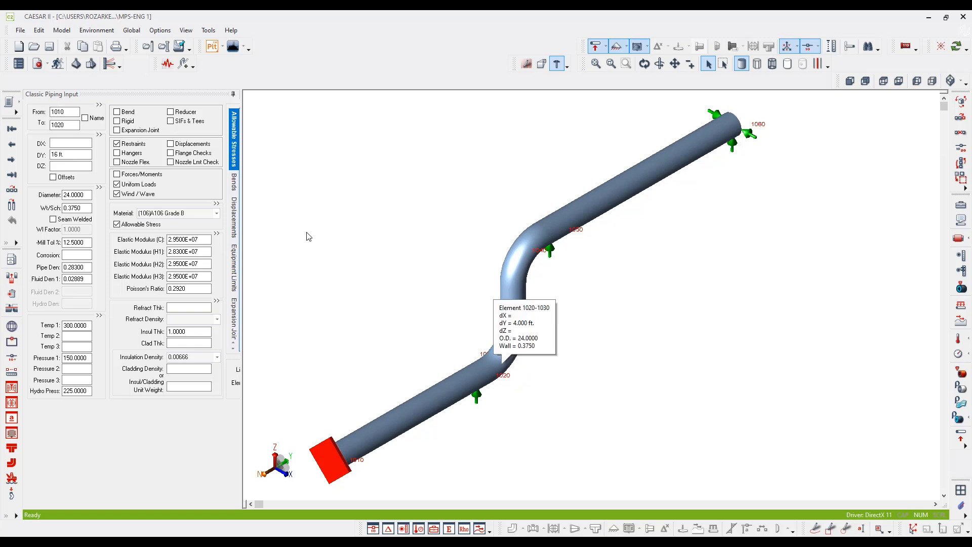
pyautogui.click(57, 63)
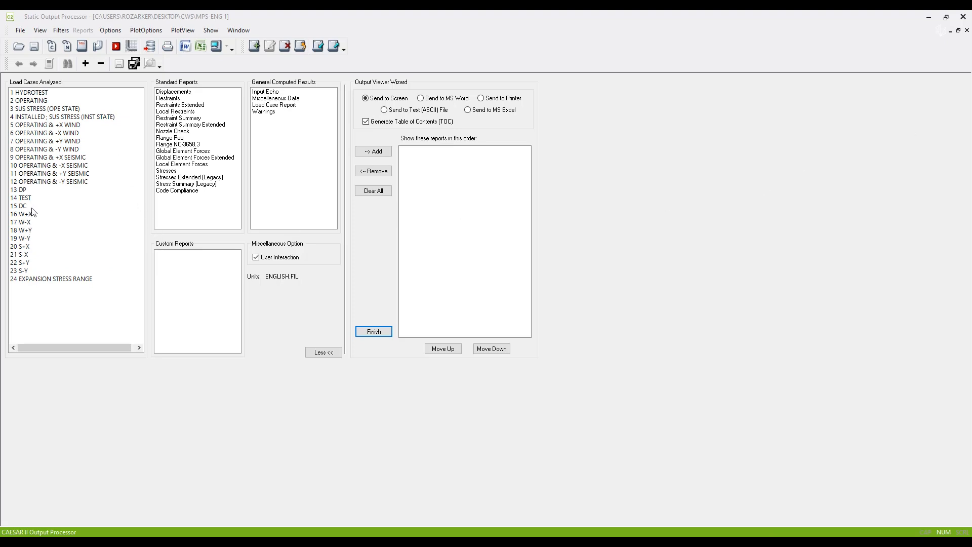
pyautogui.click(31, 208)
pyautogui.click(187, 99)
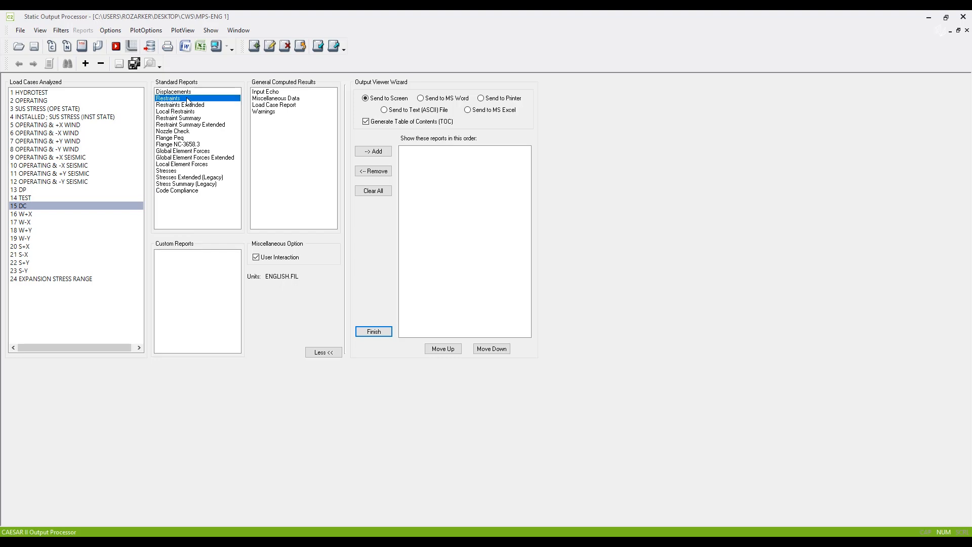
pyautogui.click(217, 49)
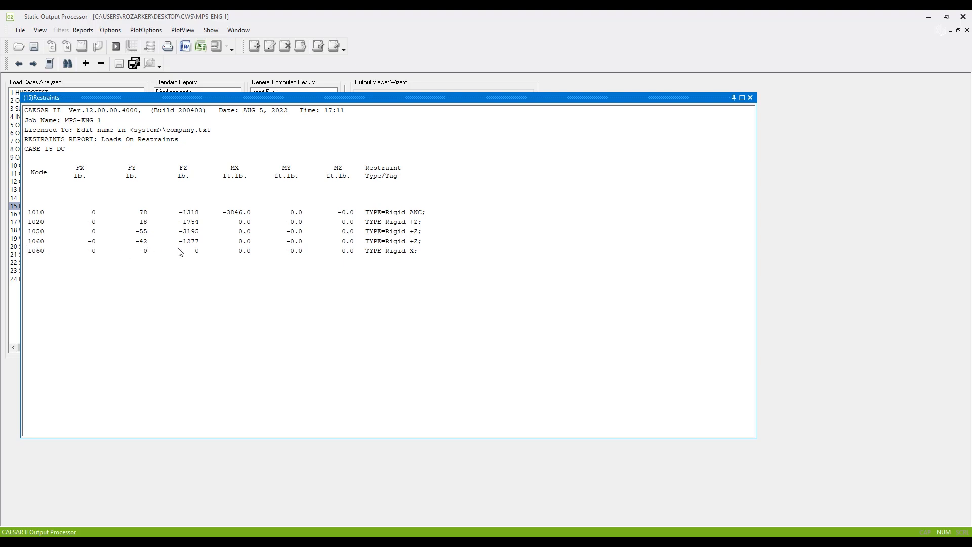
pyautogui.click(37, 245)
pyautogui.click(751, 97)
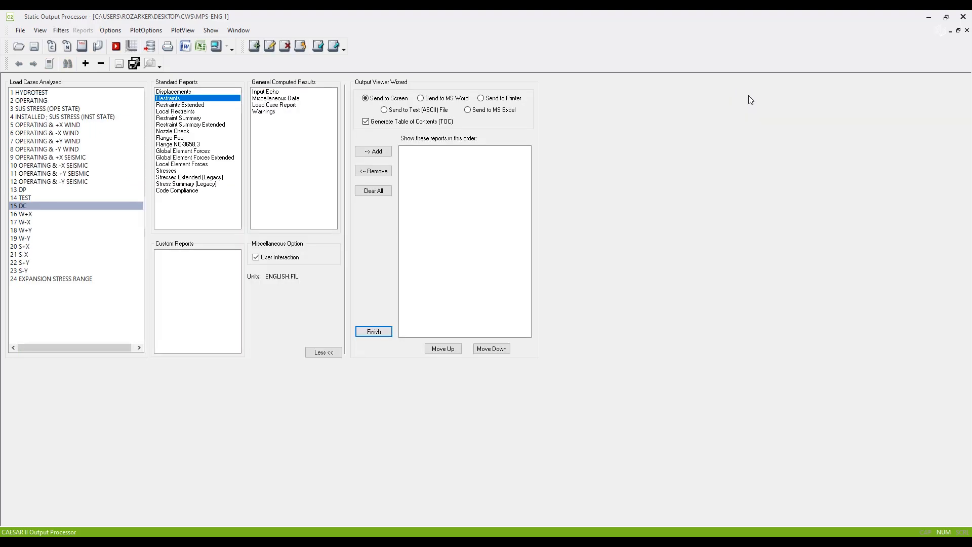
# - Set the data export output of MPS-ENG 1 to the Microsoft Office 2000/2002/2003 Access Database (*.mdb) format, using the existing file in the CWS folder
pyautogui.click(154, 42)
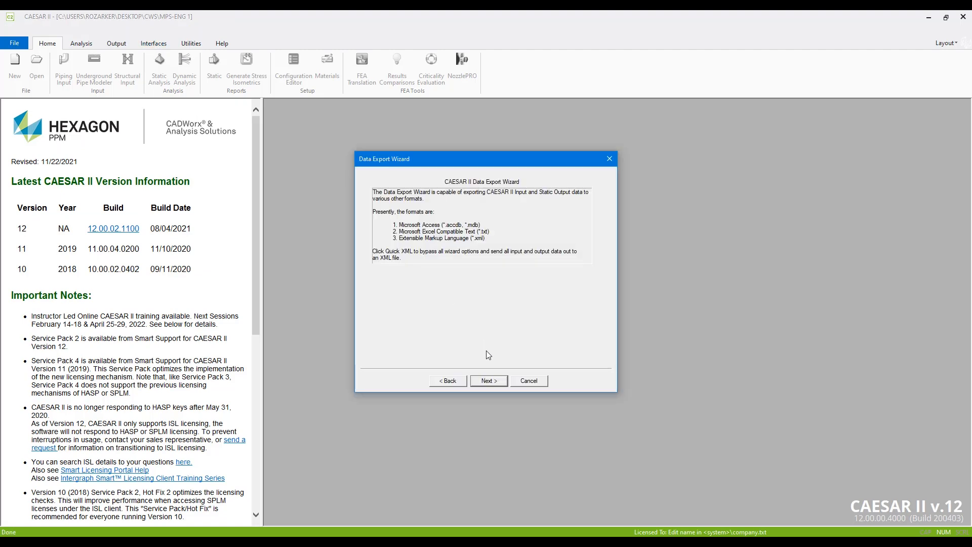
pyautogui.click(490, 381)
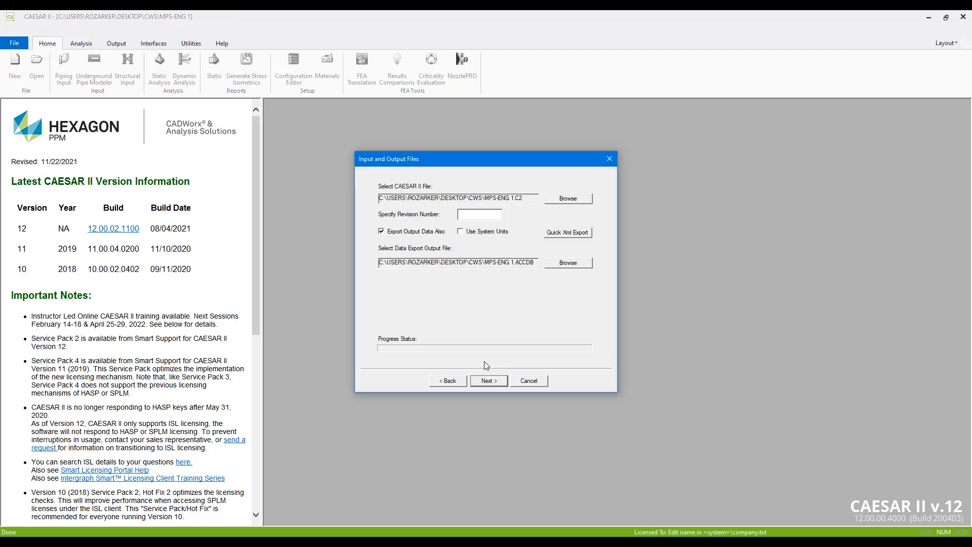
pyautogui.click(565, 267)
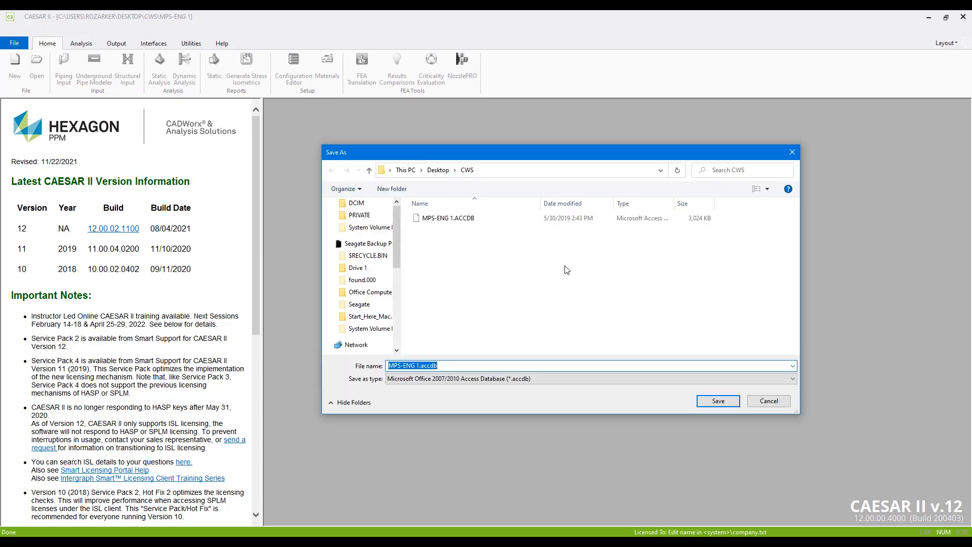
pyautogui.click(533, 379)
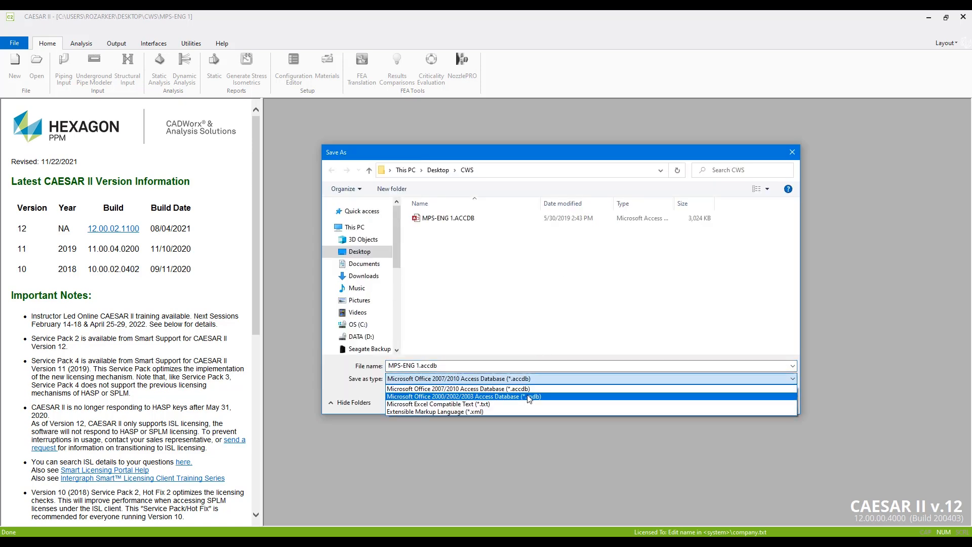
pyautogui.click(529, 394)
pyautogui.click(474, 222)
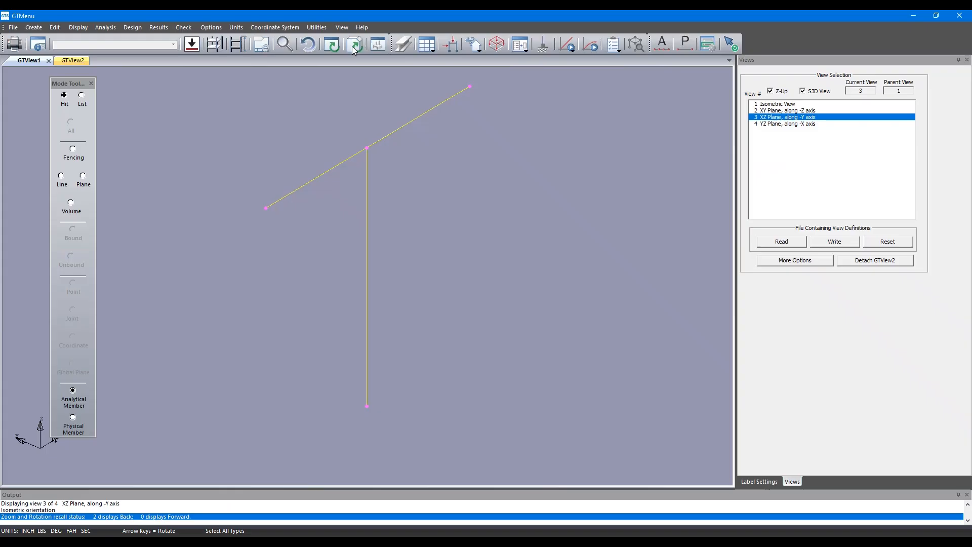
# - Switch to GTMenu and load MPS-ENG 1.mdb from the Desktop's CWS folder into the CAESAR II piping import, highlighting node 1060
pyautogui.scroll(-5, 397, 255)
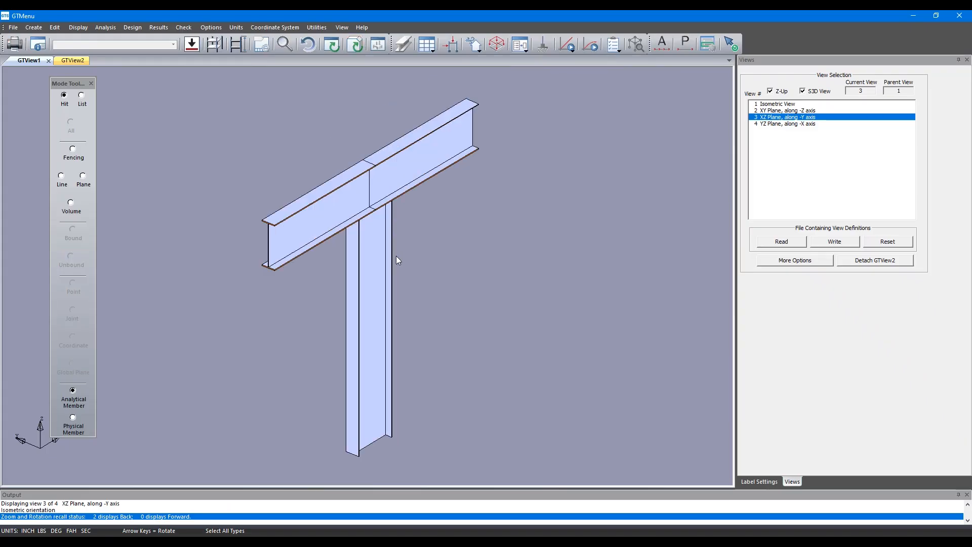
pyautogui.scroll(-2, 402, 254)
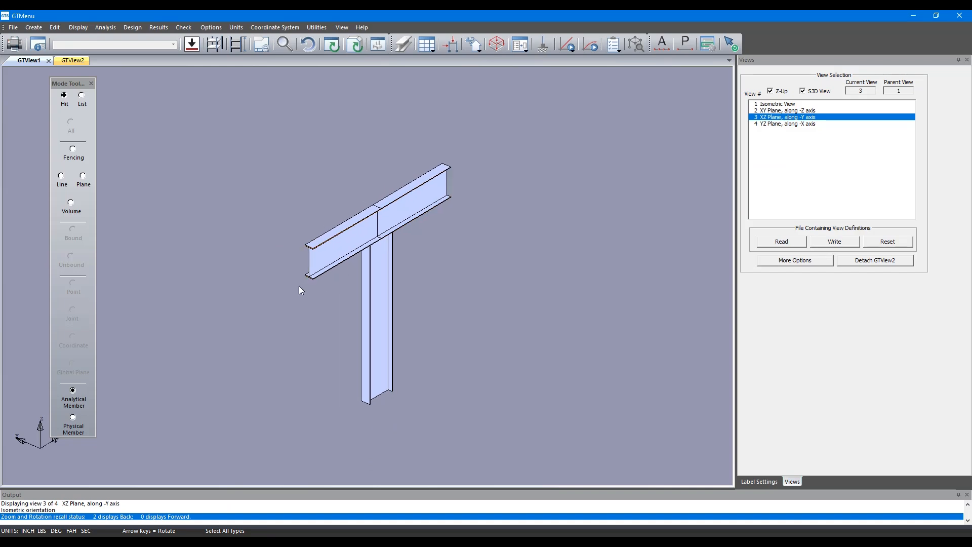
pyautogui.click(34, 28)
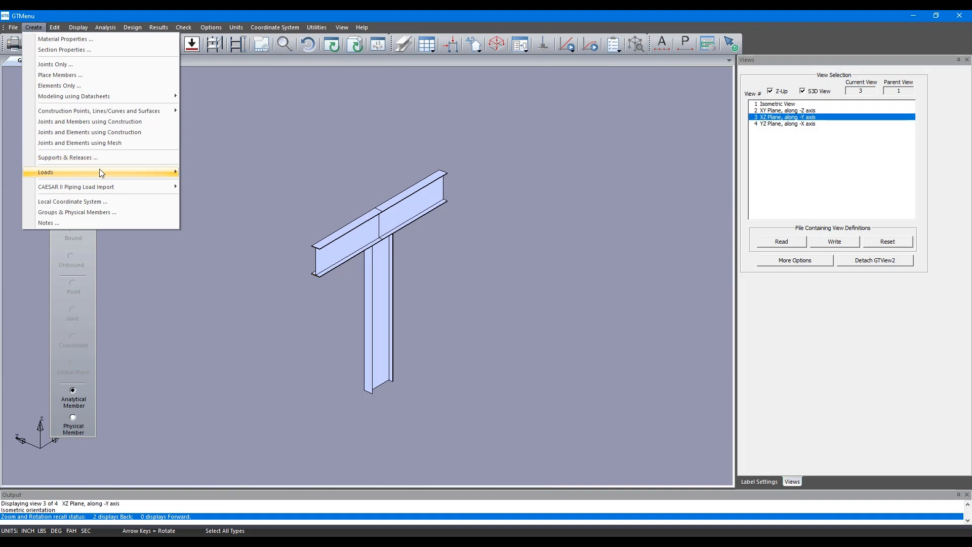
pyautogui.moveTo(100, 171)
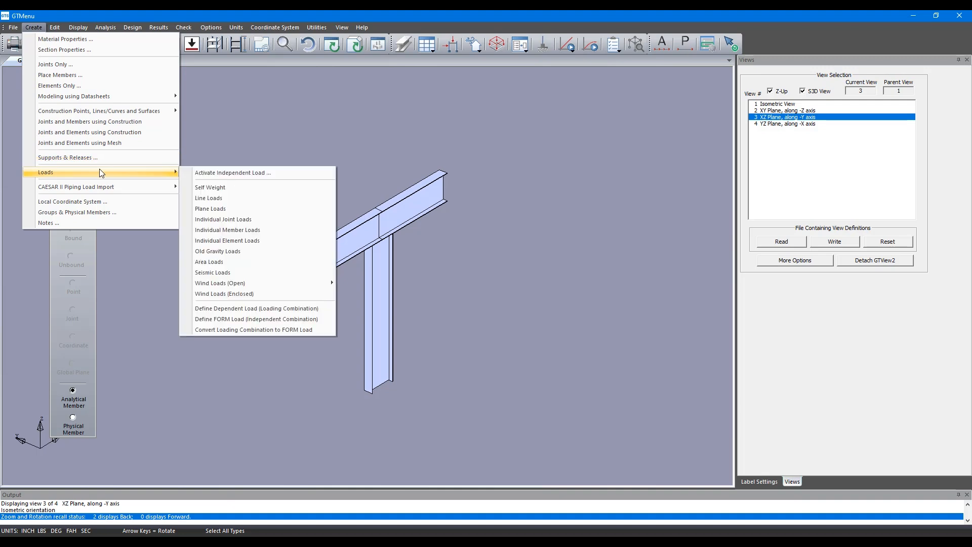
pyautogui.moveTo(102, 191)
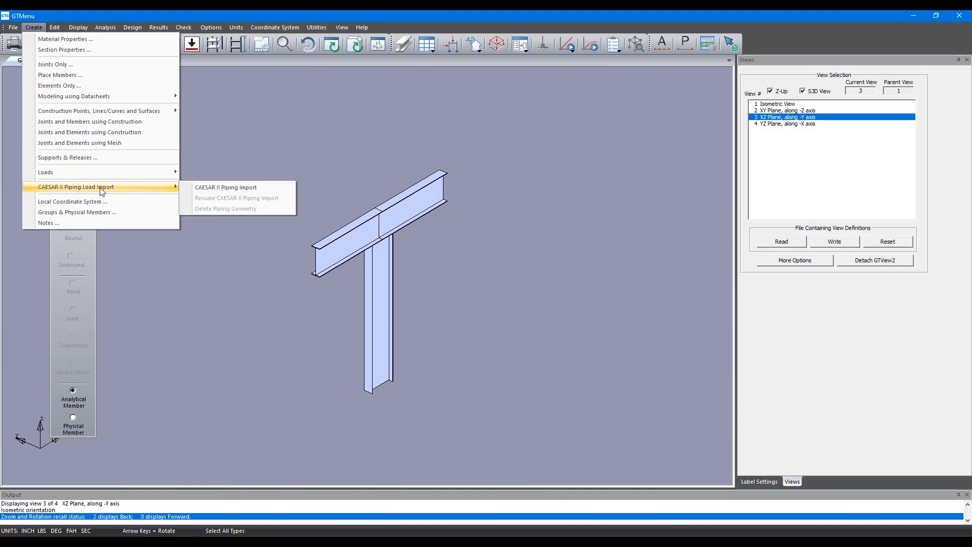
pyautogui.click(228, 188)
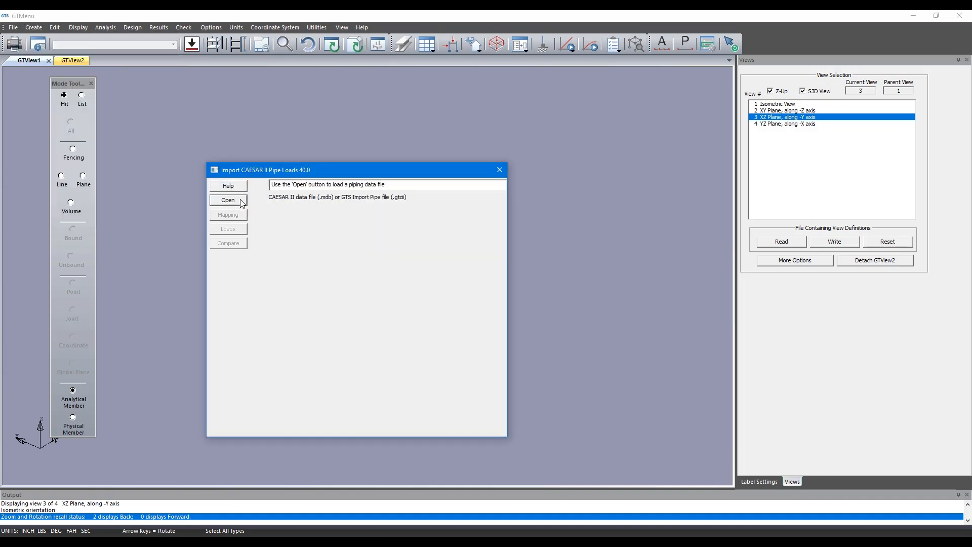
pyautogui.click(241, 202)
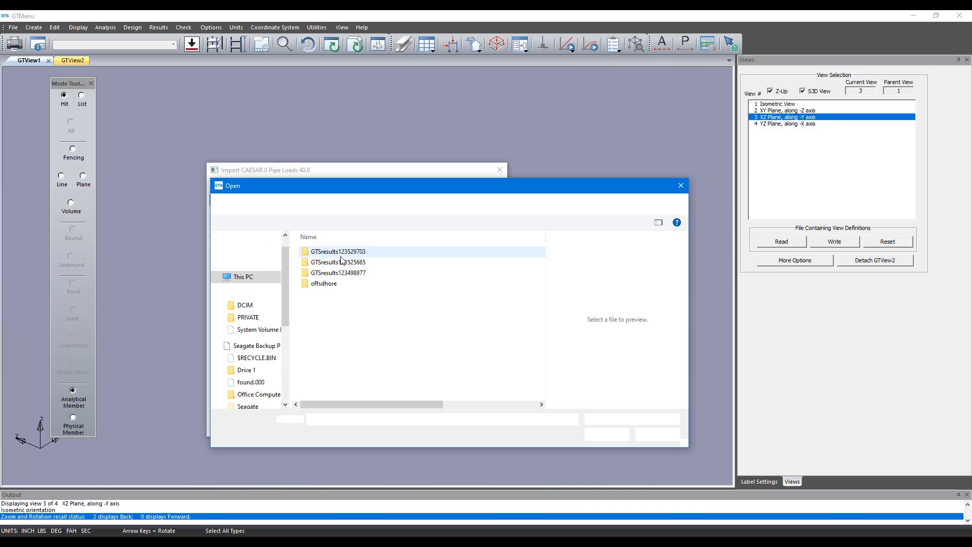
pyautogui.click(255, 283)
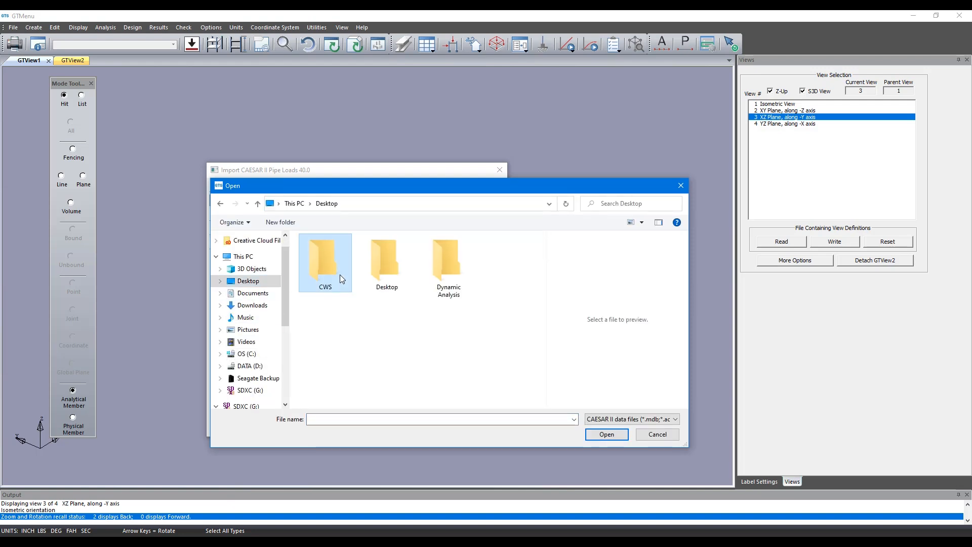
pyautogui.doubleClick(340, 275)
pyautogui.click(359, 264)
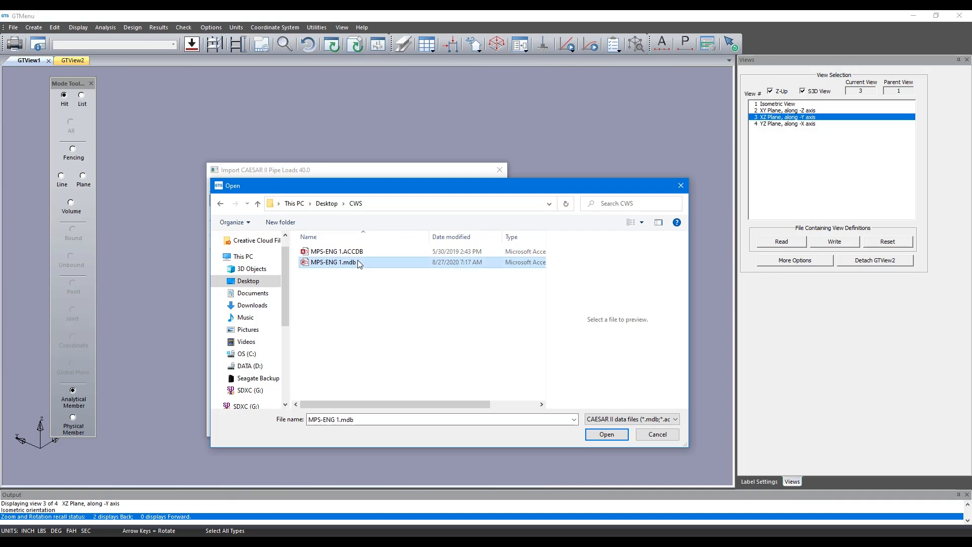
pyautogui.click(606, 434)
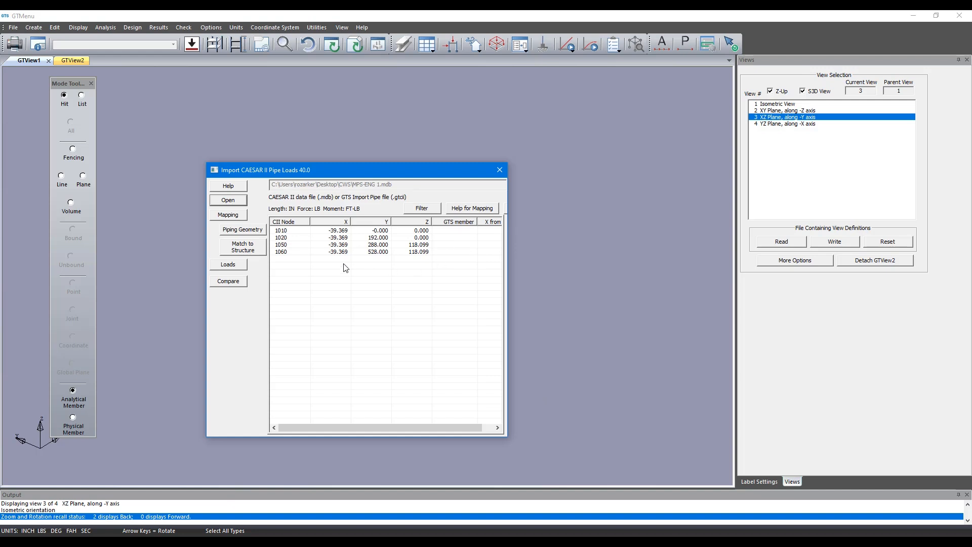
pyautogui.click(298, 253)
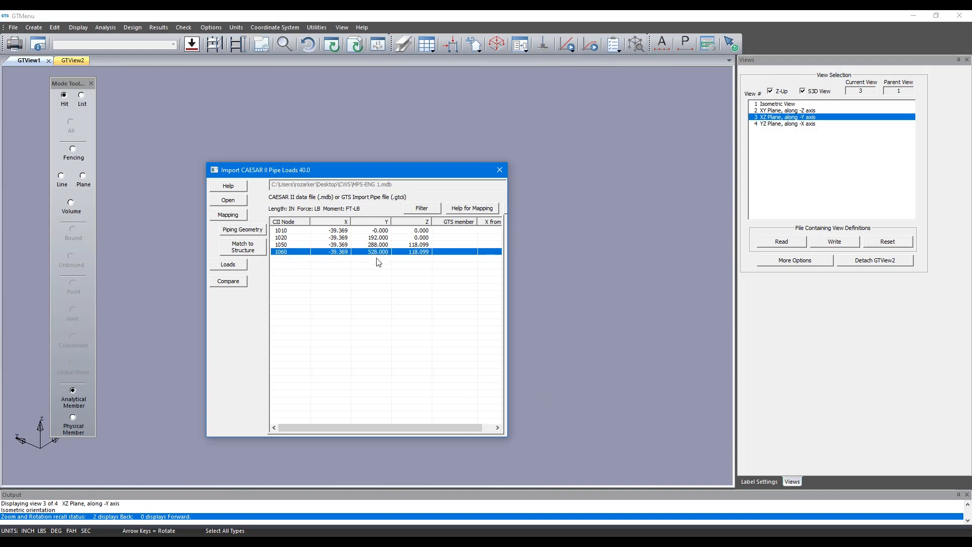
# - Choose piping.gti in the Desktop's CWS folder as the piping geometry file to create
pyautogui.click(243, 232)
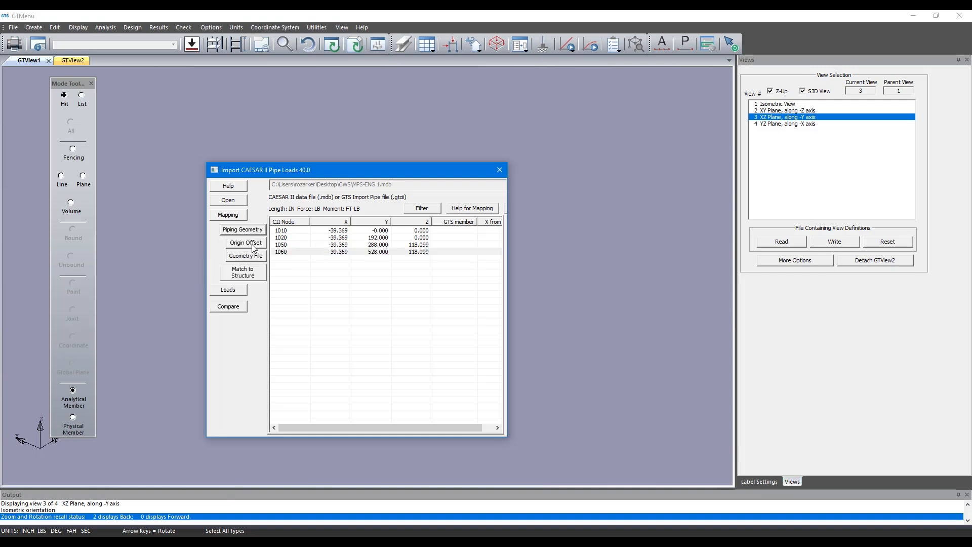
pyautogui.click(261, 256)
pyautogui.click(463, 256)
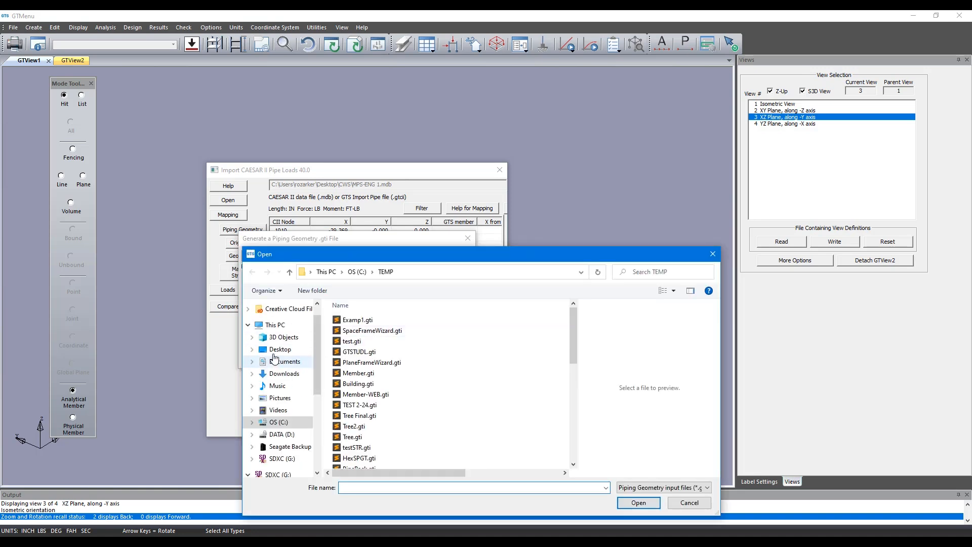
pyautogui.click(278, 339)
pyautogui.click(279, 349)
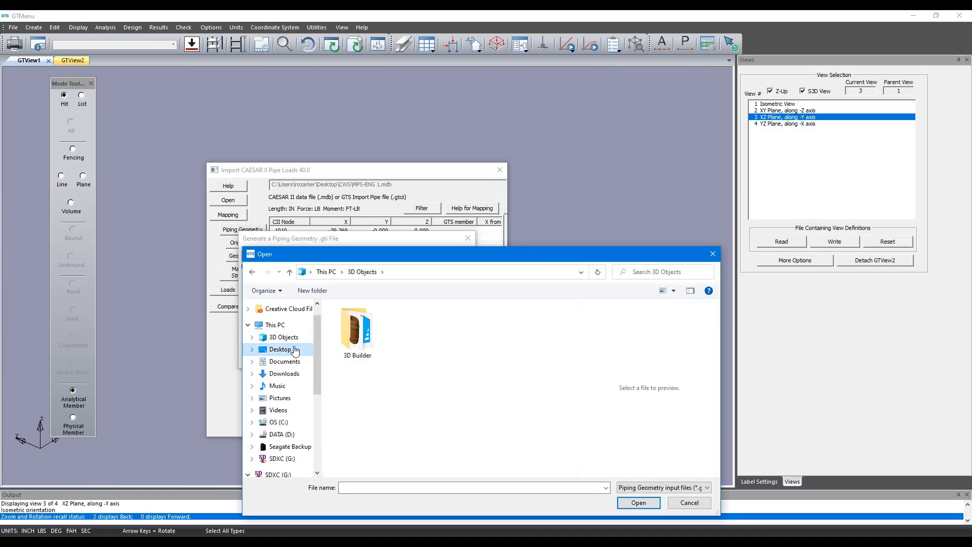
pyautogui.click(419, 346)
pyautogui.doubleClick(418, 345)
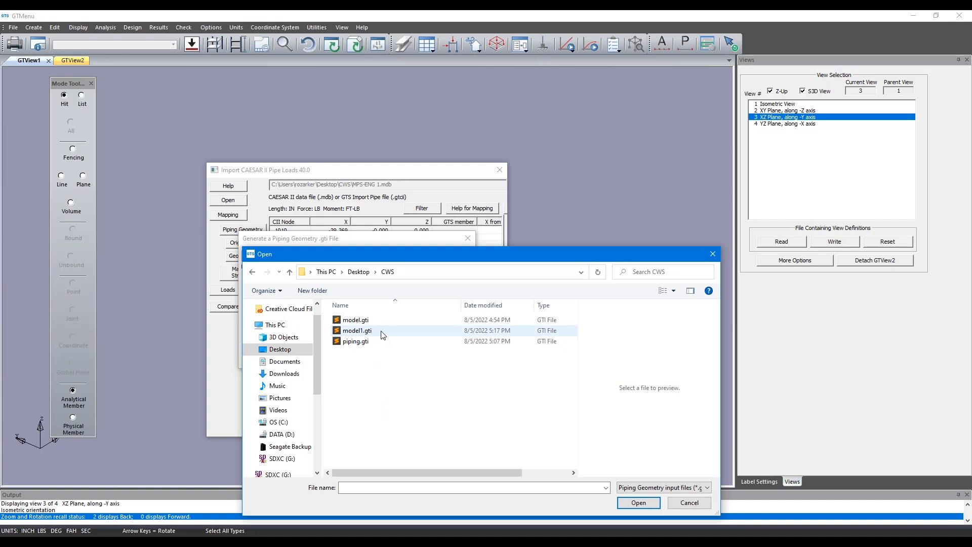
pyautogui.doubleClick(382, 343)
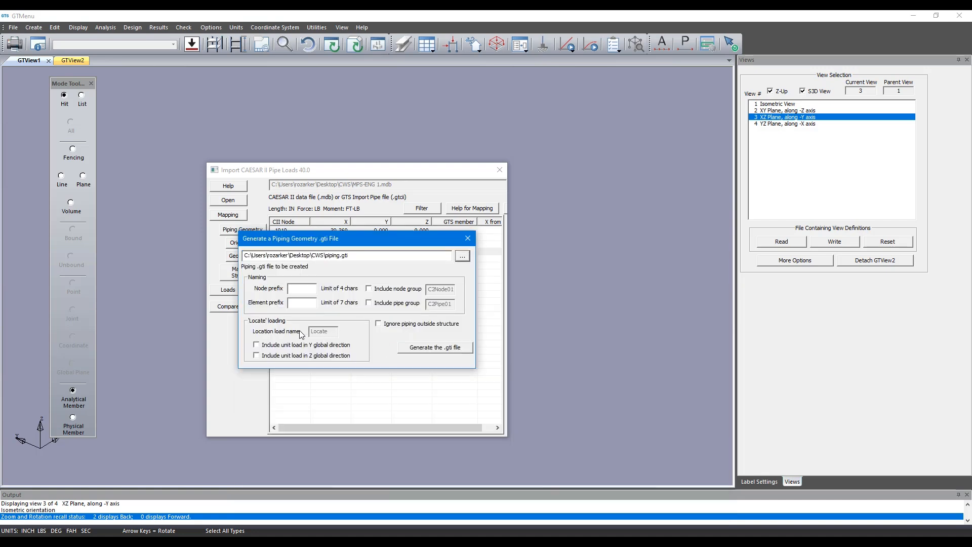
# - Generate the piping geometry .gti file with node prefix n and element prefix e, replacing the existing file data
pyautogui.click(301, 290)
pyautogui.write('n')
pyautogui.write('e')
pyautogui.click(447, 353)
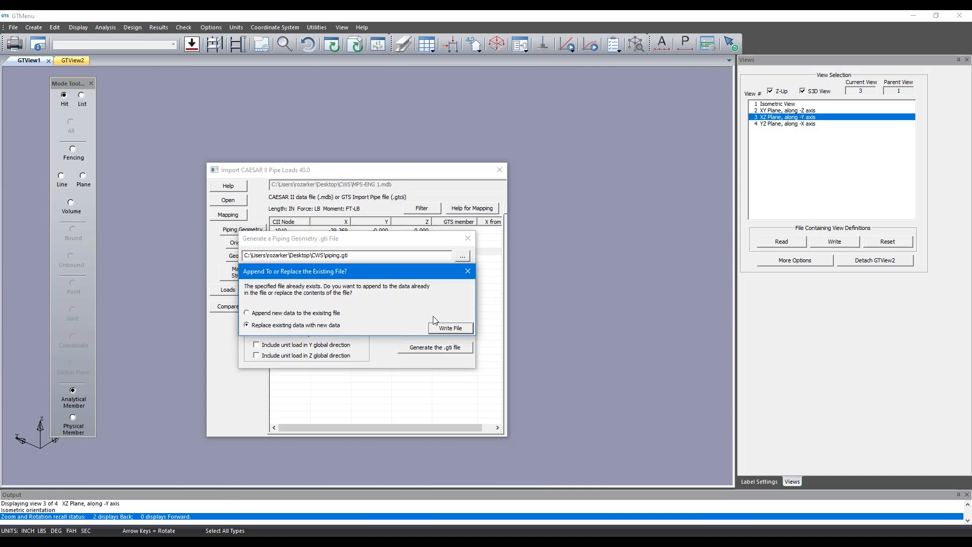
pyautogui.click(443, 329)
pyautogui.click(496, 310)
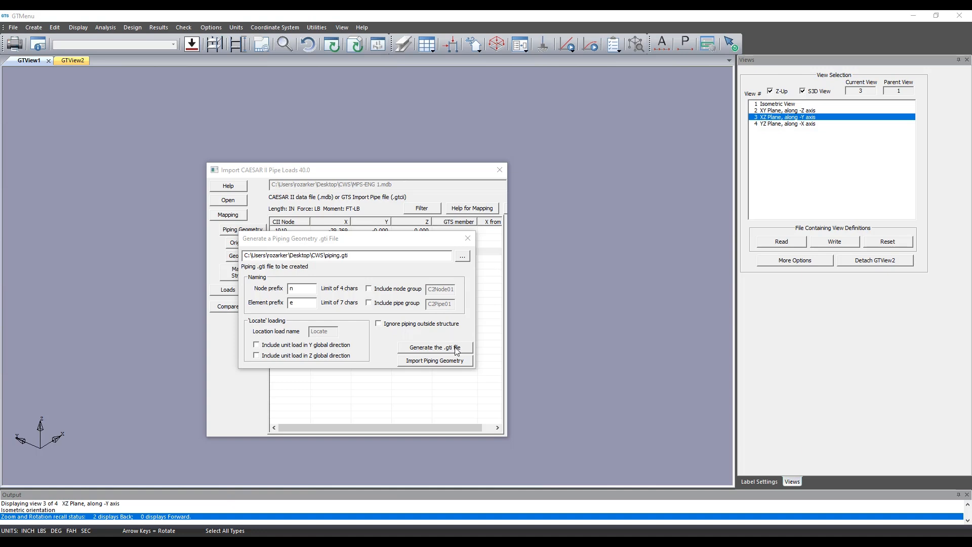
# - Import the generated piping geometry and check it against the structure in isometric orientation, both as solids and as wireframe
pyautogui.click(443, 360)
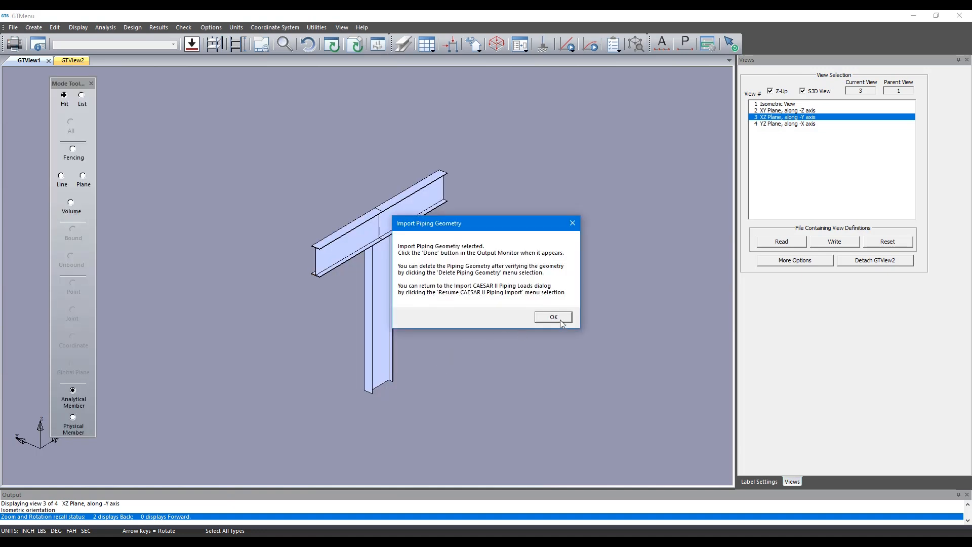
pyautogui.click(561, 321)
pyautogui.click(630, 374)
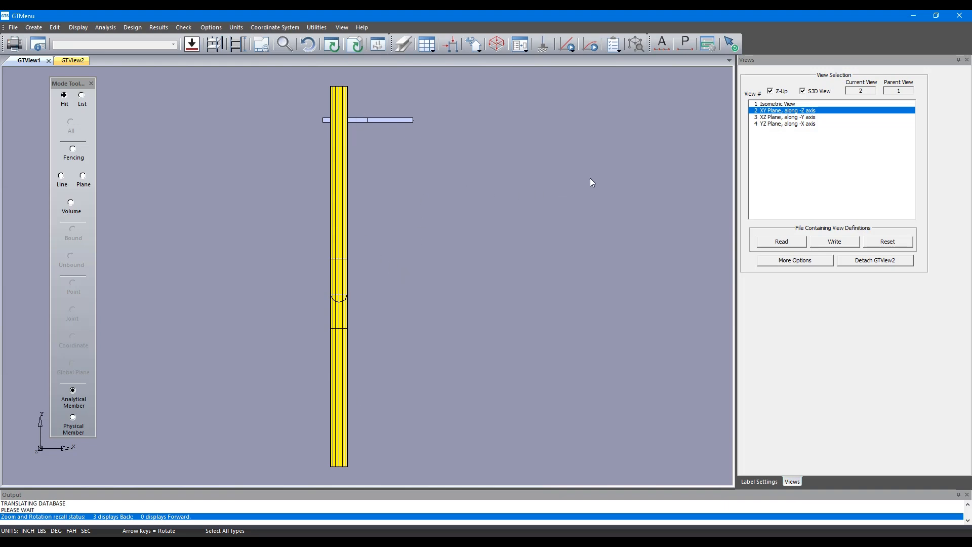
pyautogui.press('i')
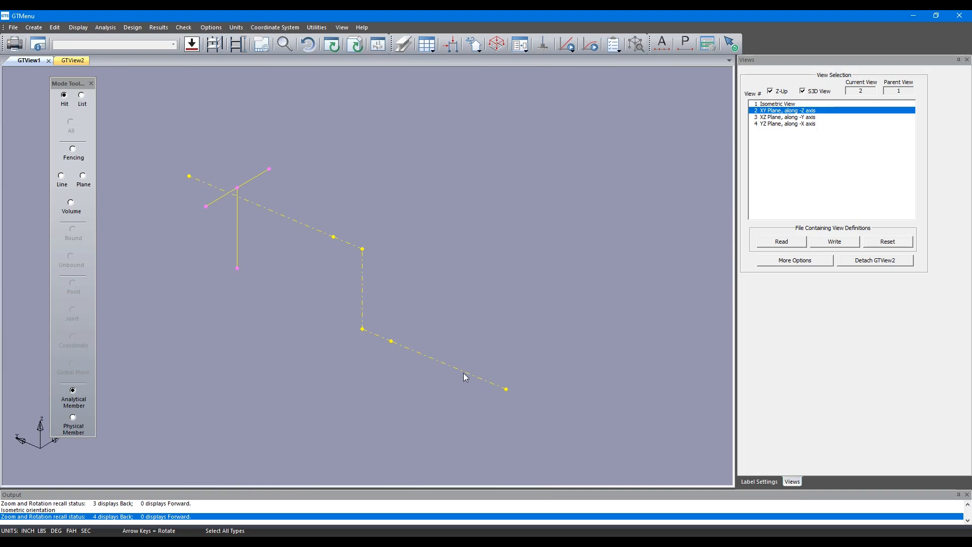
pyautogui.click(359, 46)
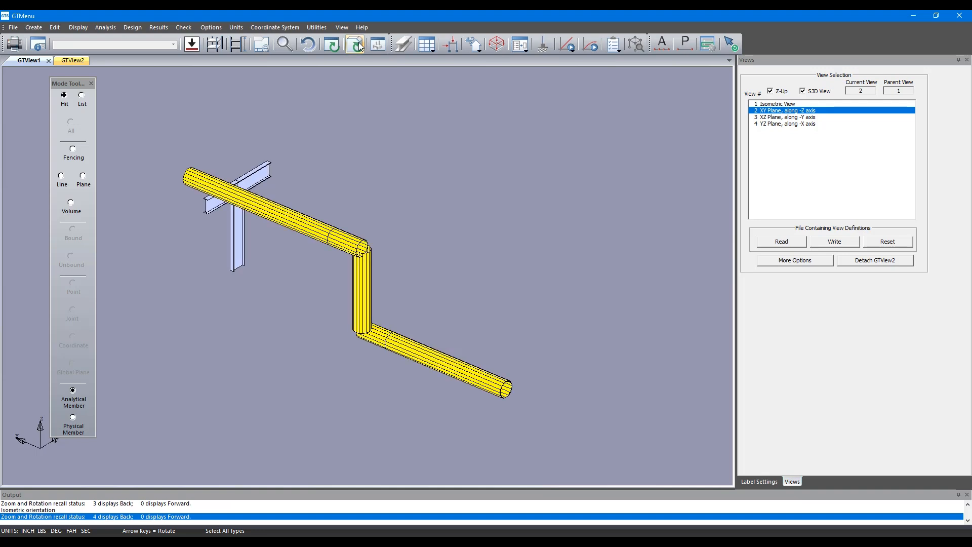
pyautogui.click(332, 46)
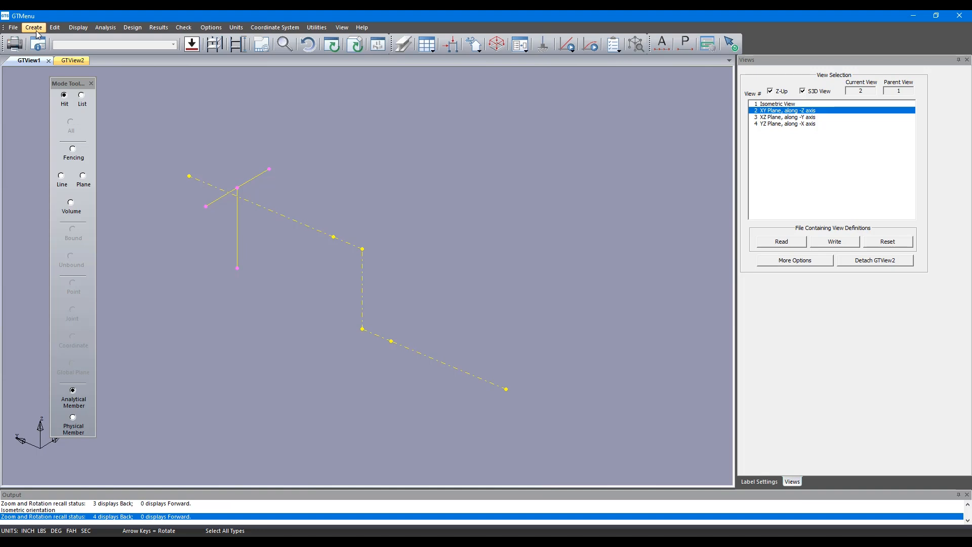
# - Delete the imported piping geometry from the structural model
pyautogui.click(54, 28)
pyautogui.moveTo(34, 28)
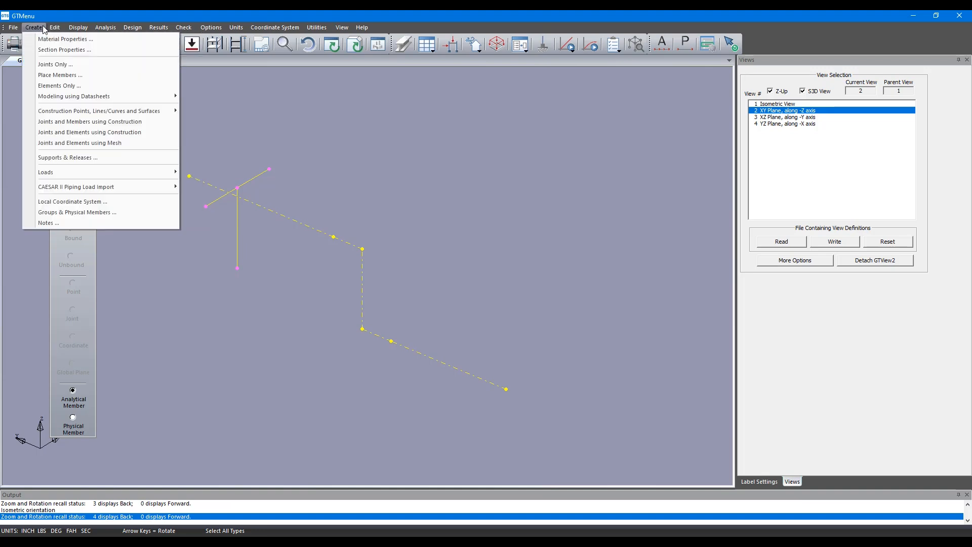
pyautogui.moveTo(117, 191)
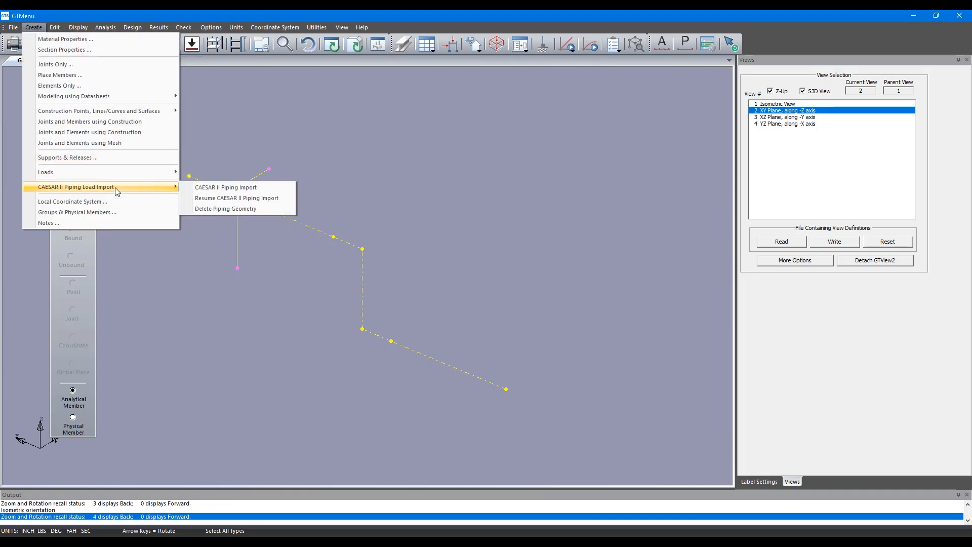
pyautogui.click(241, 208)
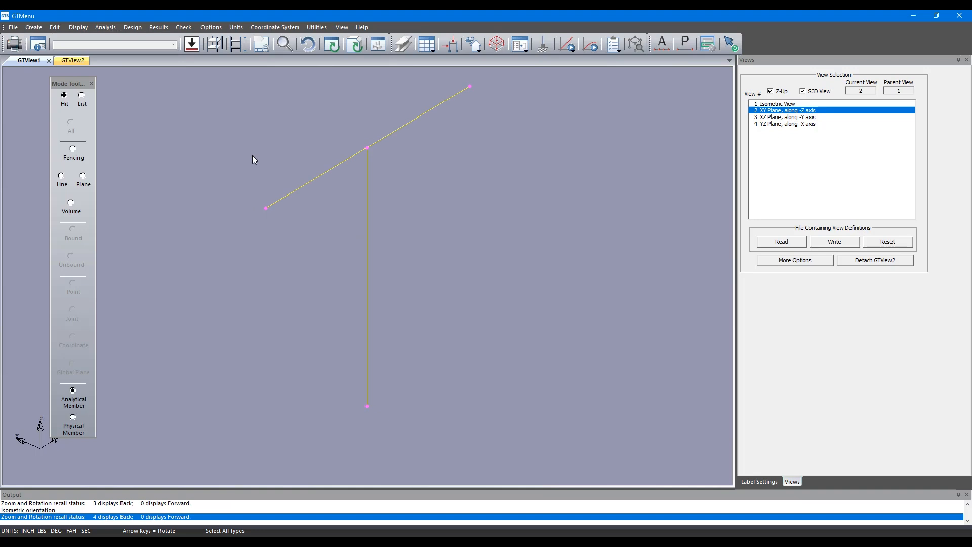
# - In a new CAESAR II piping import, map nodes to perpendicular members with gravity axis Z, structure tolerance 100 and member proximity 100, and save the mapping
pyautogui.click(39, 31)
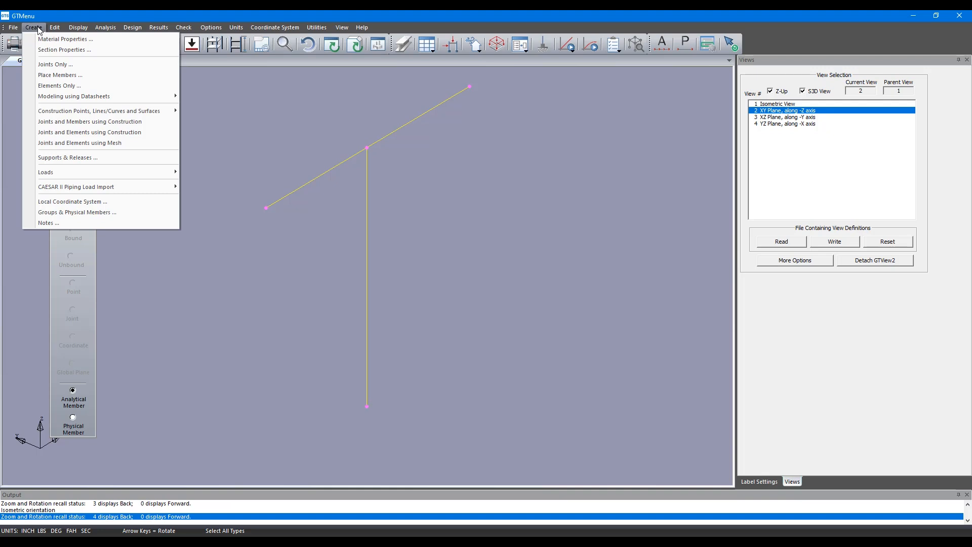
pyautogui.moveTo(93, 188)
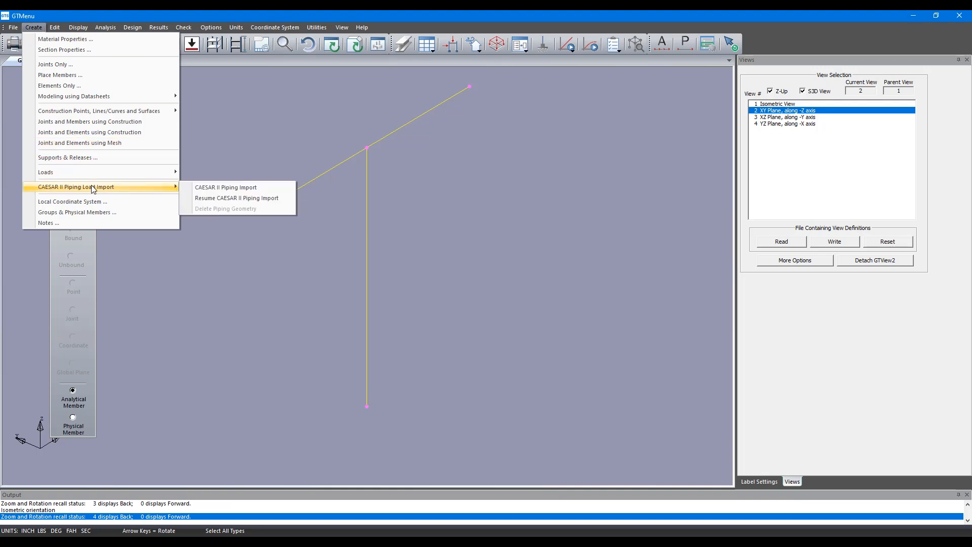
pyautogui.click(249, 188)
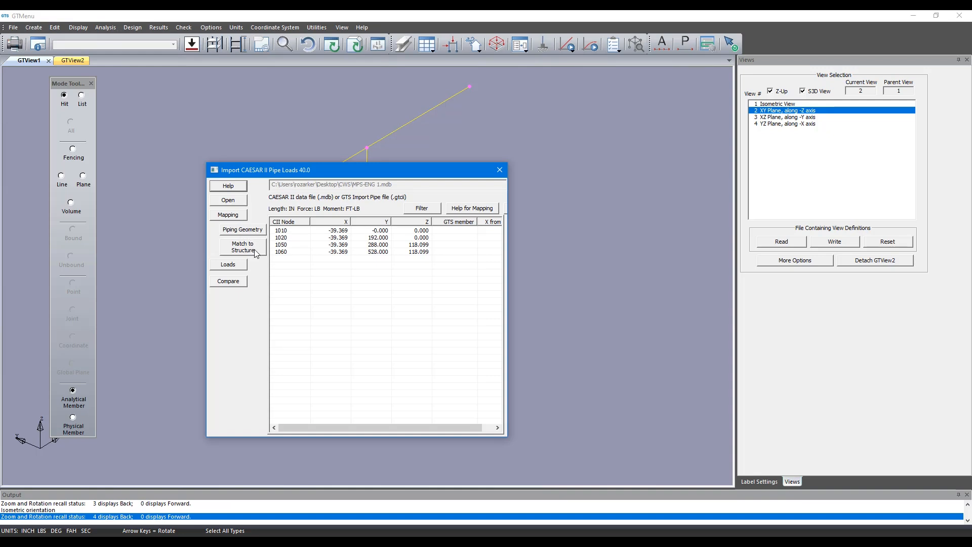
pyautogui.click(244, 247)
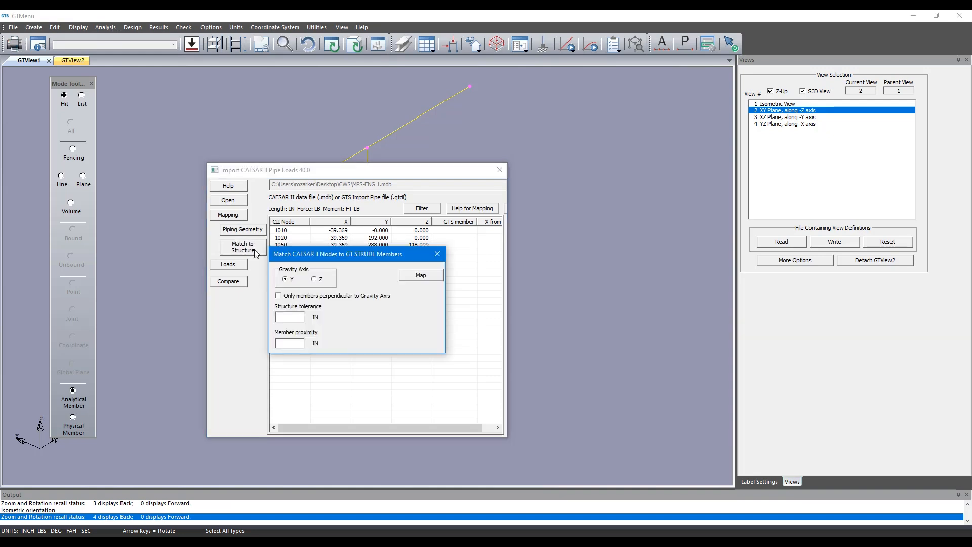
pyautogui.click(315, 279)
pyautogui.write('10010')
pyautogui.click(416, 277)
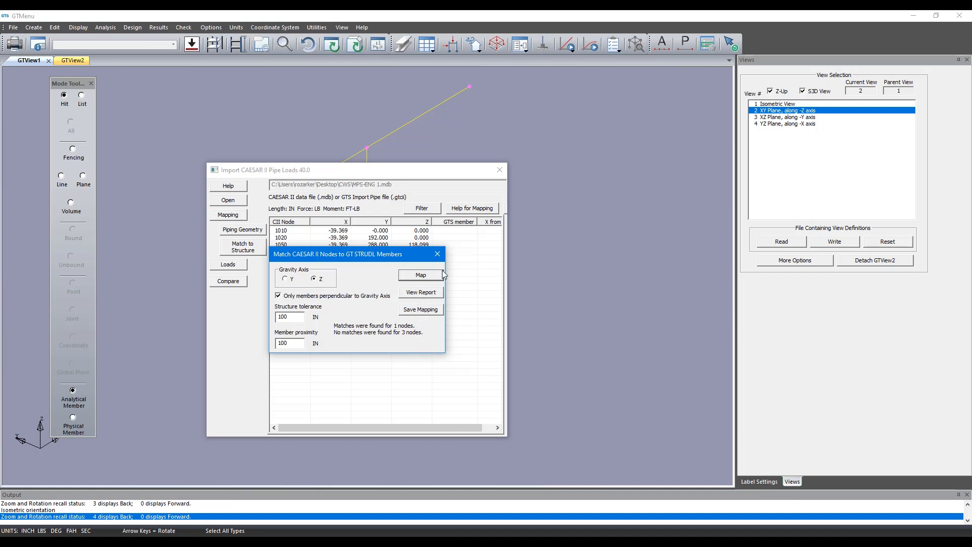
pyautogui.click(428, 311)
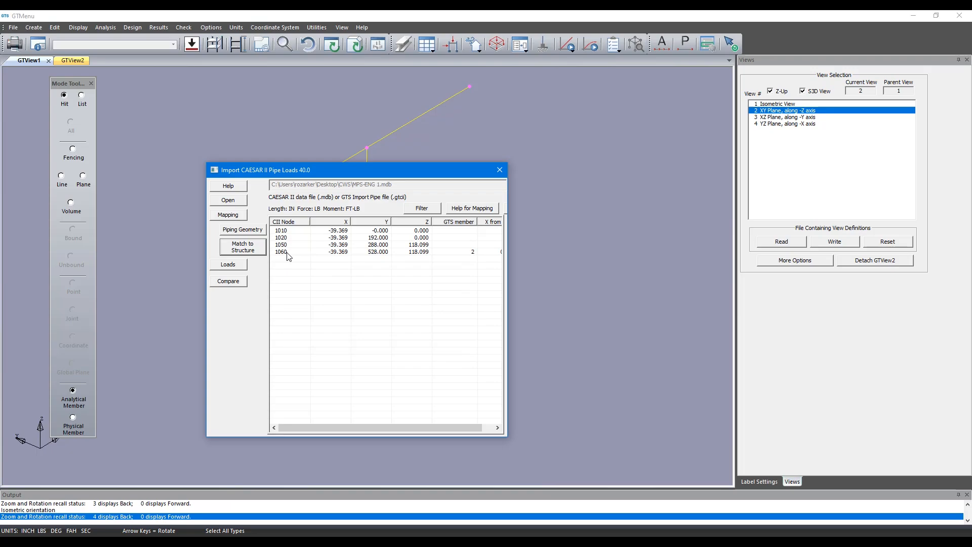
# - Check which member and start distance node 1060 is mapped to, and examine the loads at that node
pyautogui.click(363, 252)
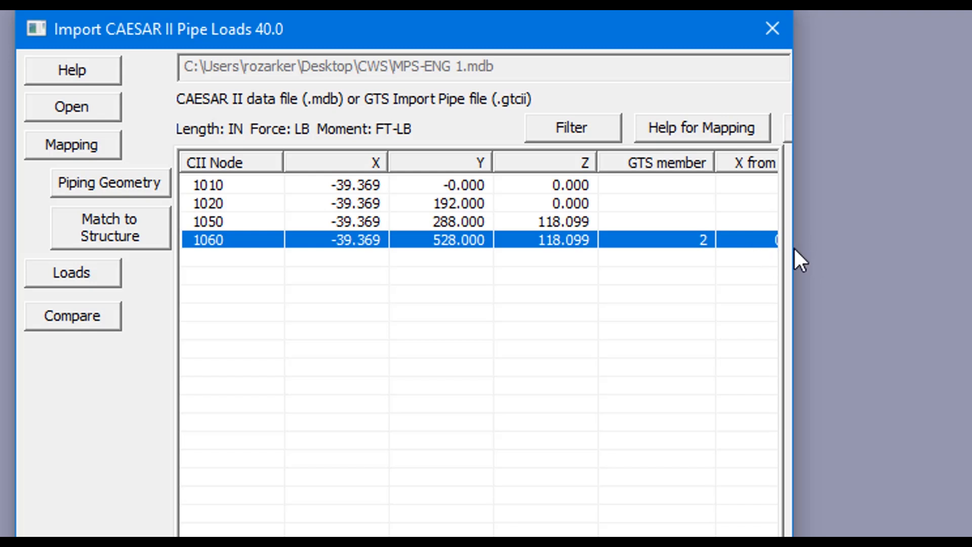
pyautogui.moveTo(793, 262); pyautogui.dragTo(940, 269)
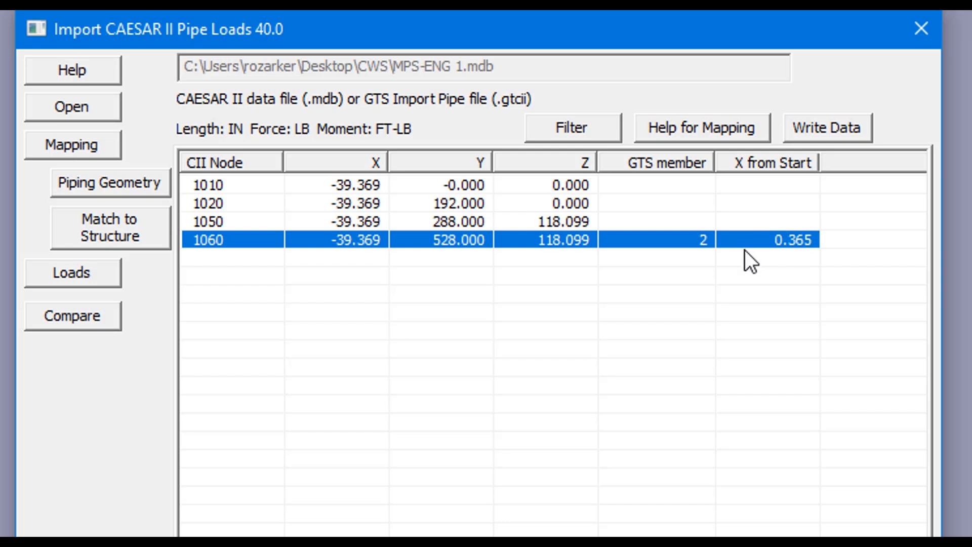
pyautogui.click(93, 280)
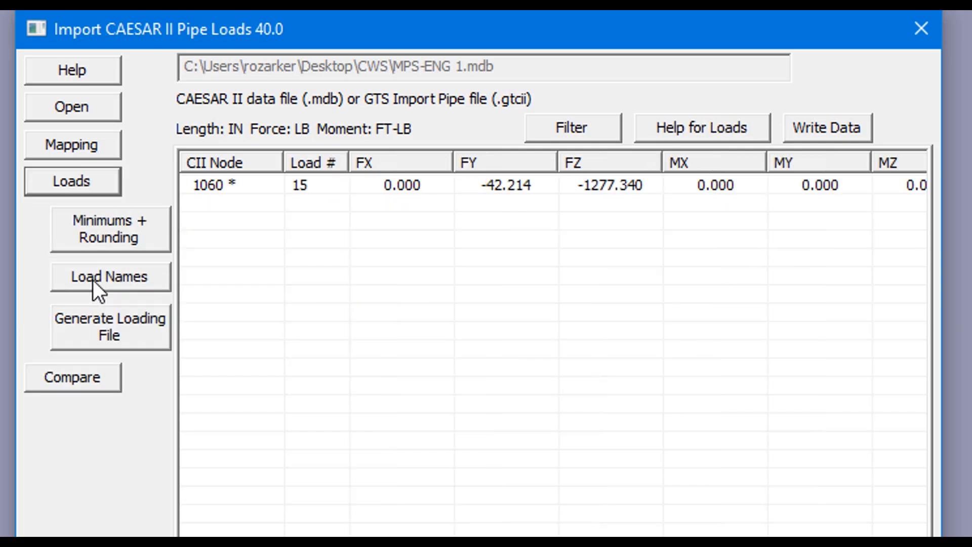
pyautogui.click(242, 183)
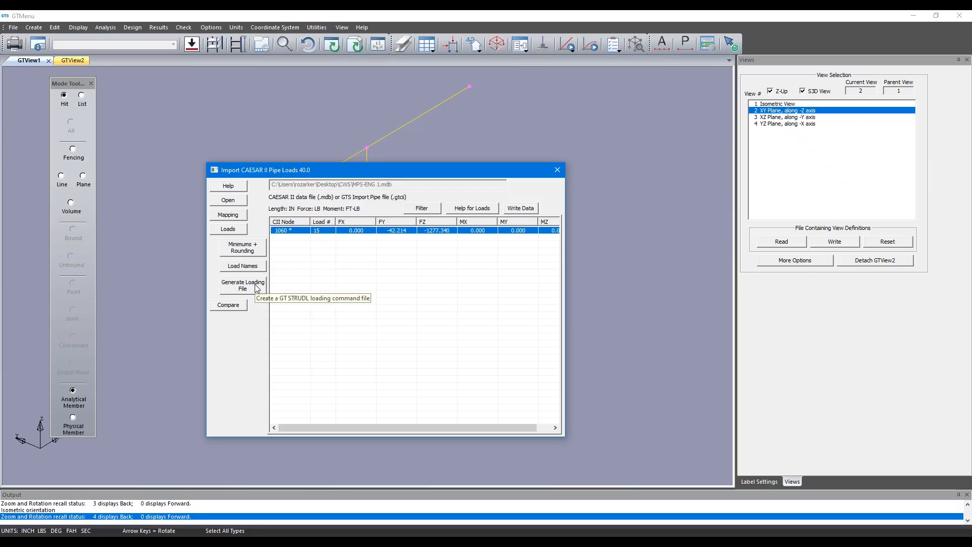
# - Set the GT STRUDL loading file to be generated as loads in the Desktop's CWS folder
pyautogui.click(141, 332)
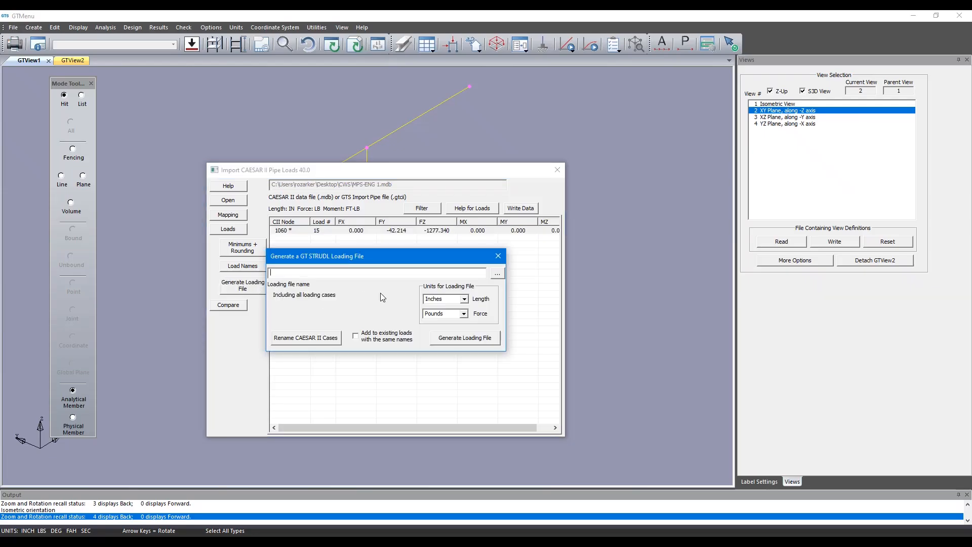
pyautogui.click(496, 275)
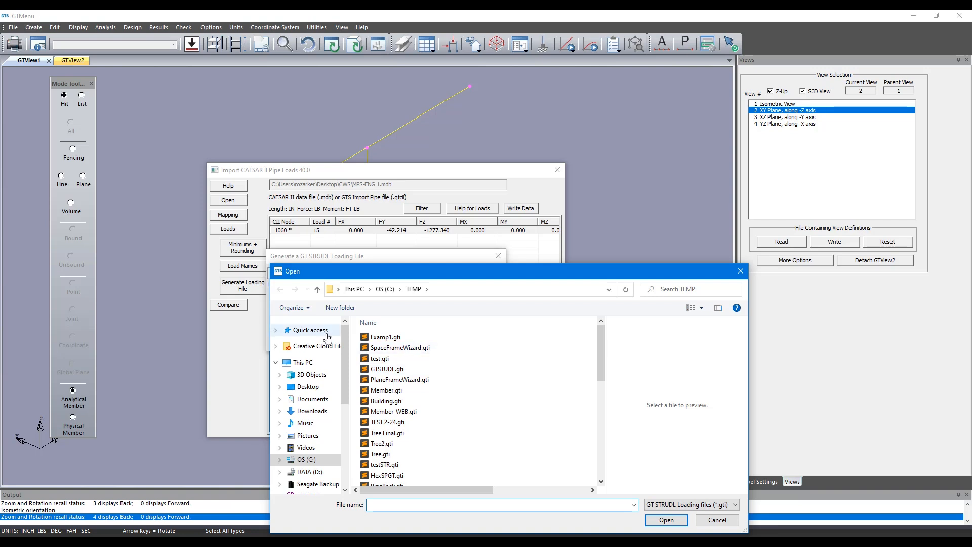
pyautogui.click(308, 387)
pyautogui.click(385, 347)
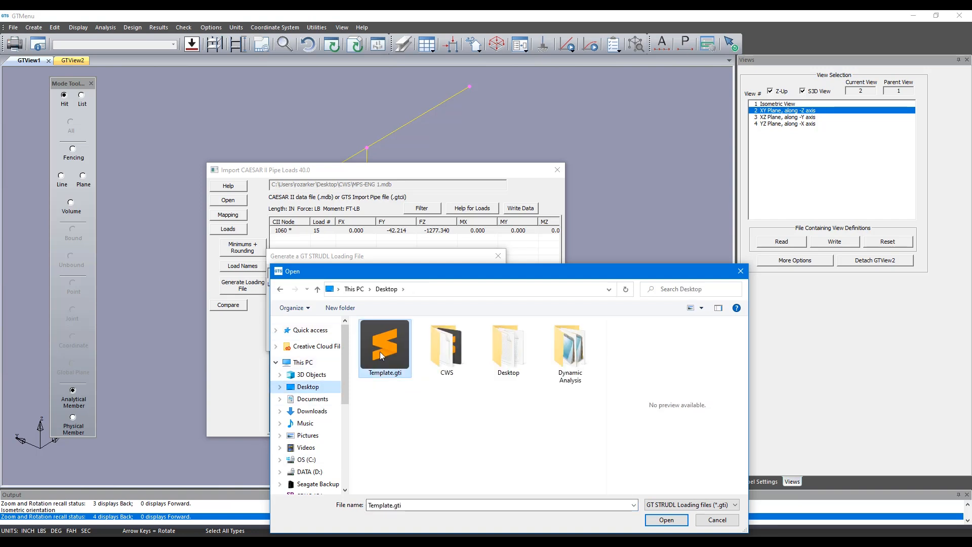
pyautogui.doubleClick(448, 358)
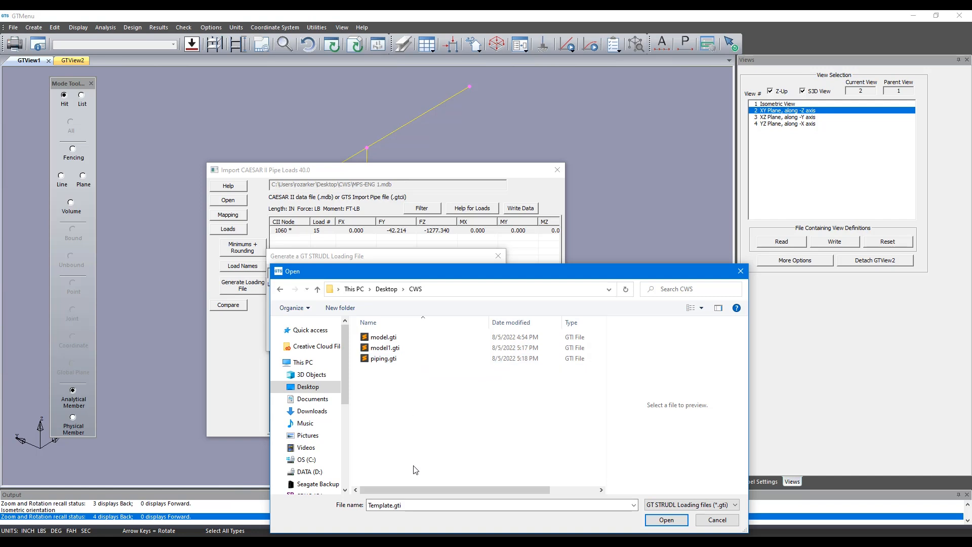
pyautogui.click(421, 505)
pyautogui.write('loa')
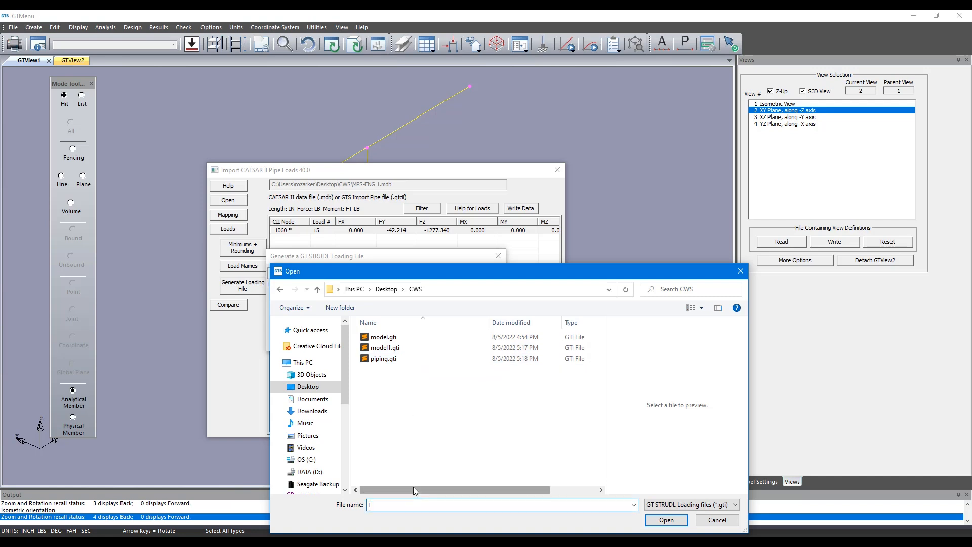
pyautogui.write('ds')
pyautogui.press('Return')
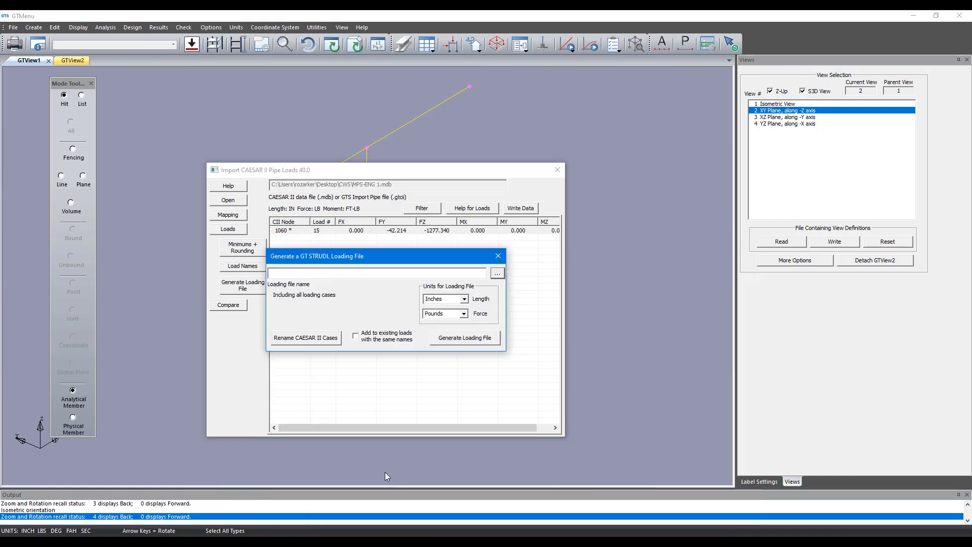
# - Generate the loading file in inches and pounds, and review the node 1060 reactions and member force commands in it
pyautogui.click(473, 338)
pyautogui.click(489, 310)
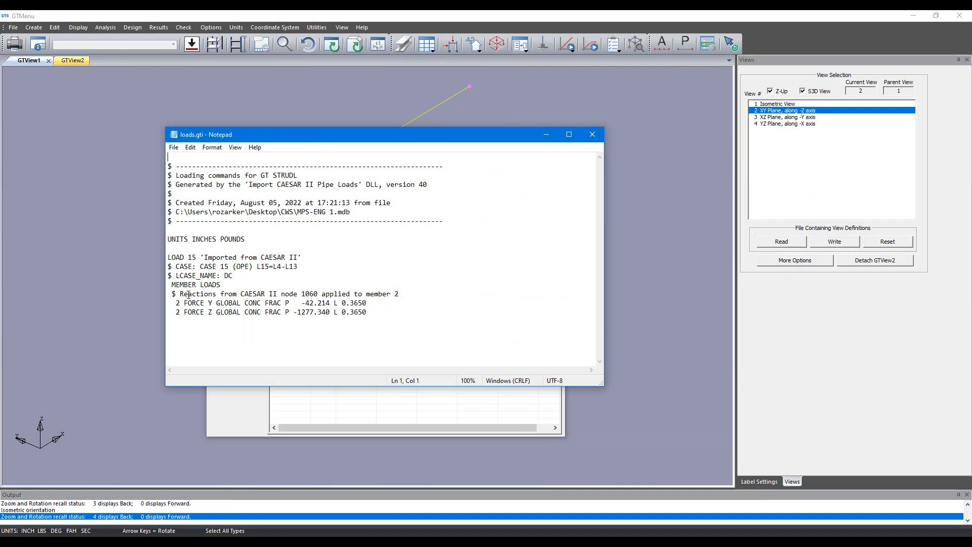
pyautogui.moveTo(284, 296); pyautogui.dragTo(318, 299)
pyautogui.moveTo(362, 291); pyautogui.dragTo(436, 289)
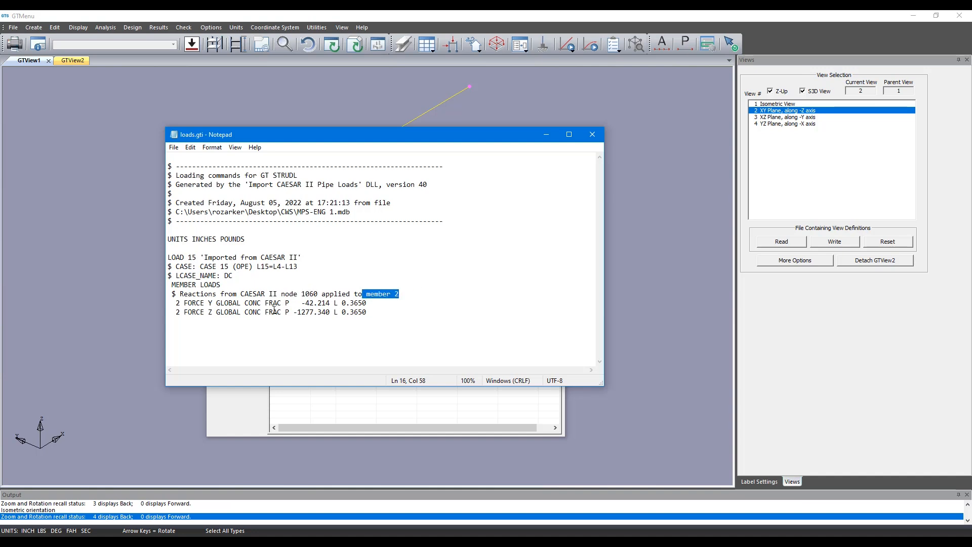
pyautogui.moveTo(180, 303); pyautogui.dragTo(306, 318)
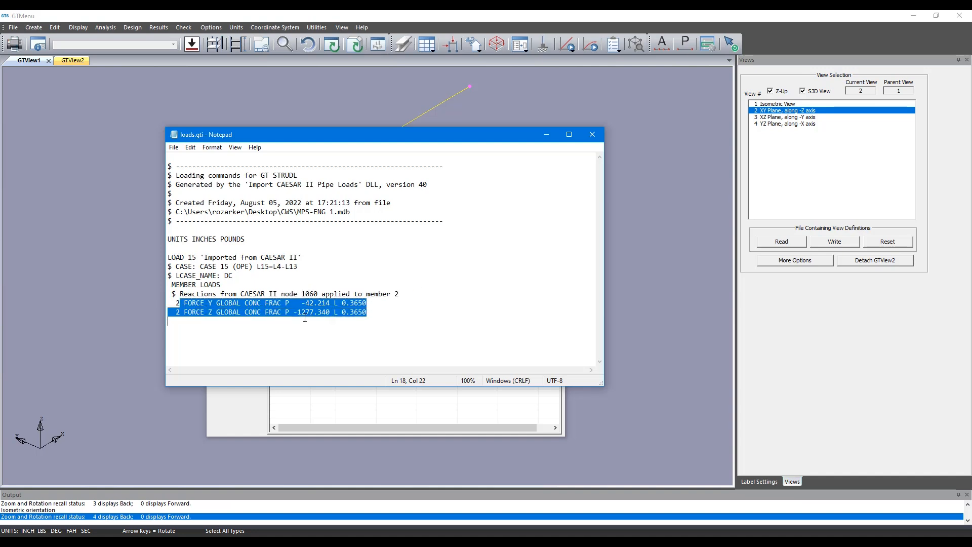
pyautogui.click(592, 134)
# - Close the CAESAR II pipe loads import without saving its data
pyautogui.click(498, 256)
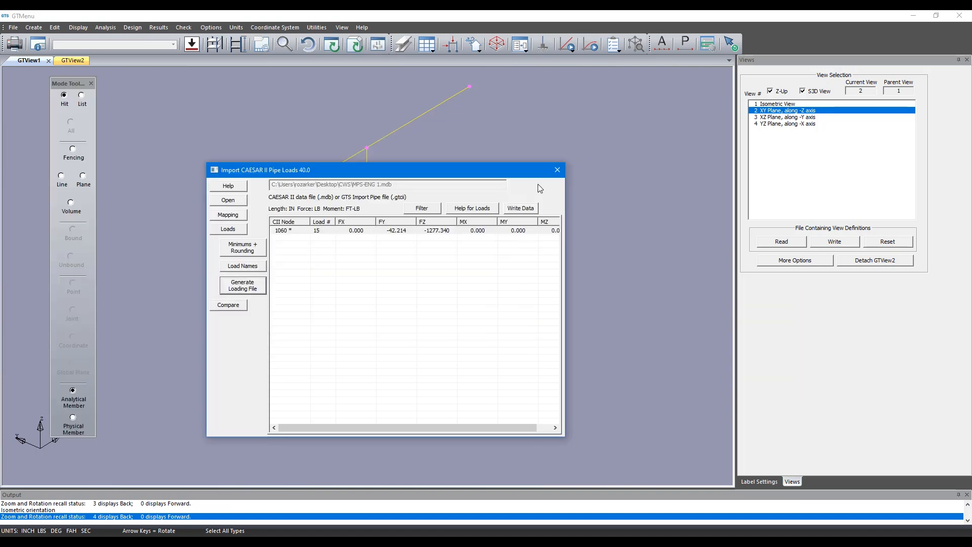
pyautogui.click(558, 170)
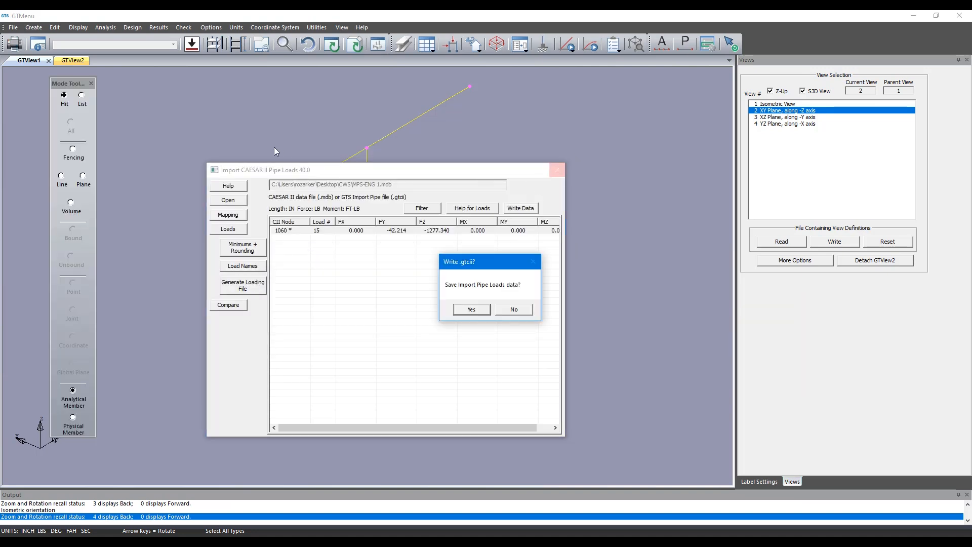
pyautogui.click(514, 310)
# - Read the loads.gti input file from the Desktop's CWS folder into the model
pyautogui.click(26, 29)
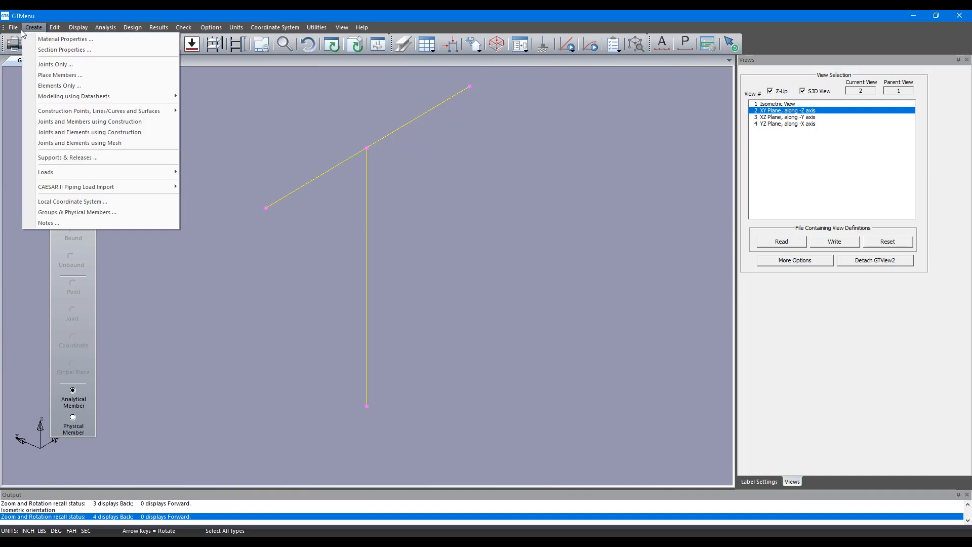
pyautogui.moveTo(16, 29)
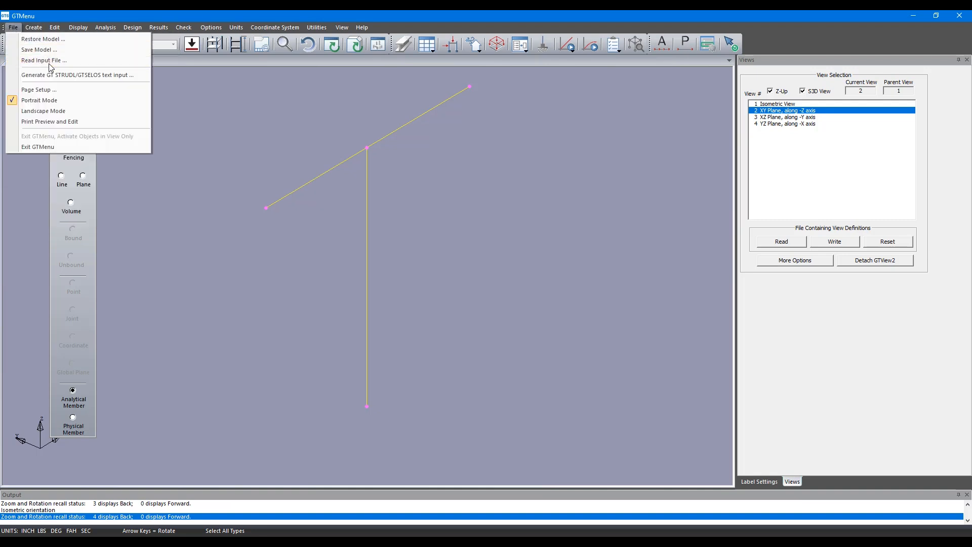
pyautogui.click(39, 61)
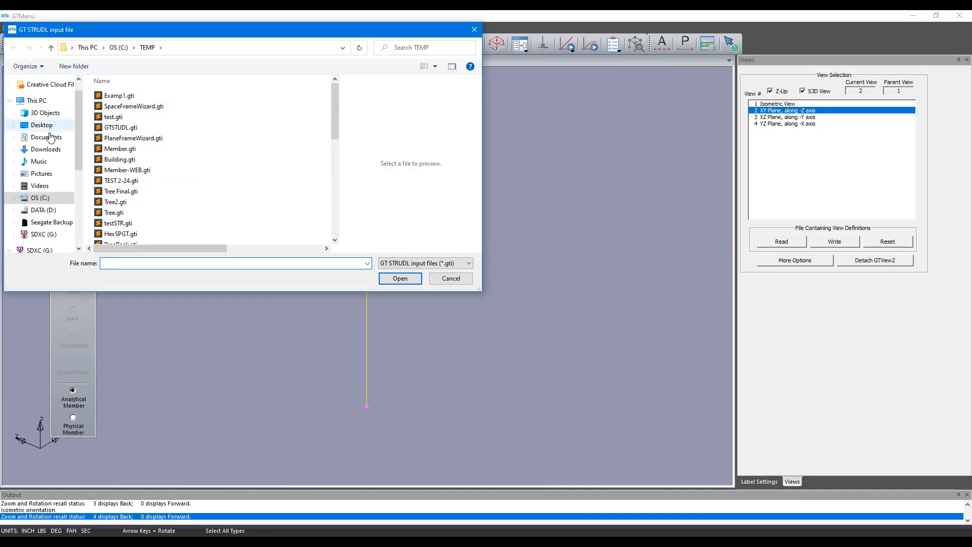
pyautogui.click(59, 127)
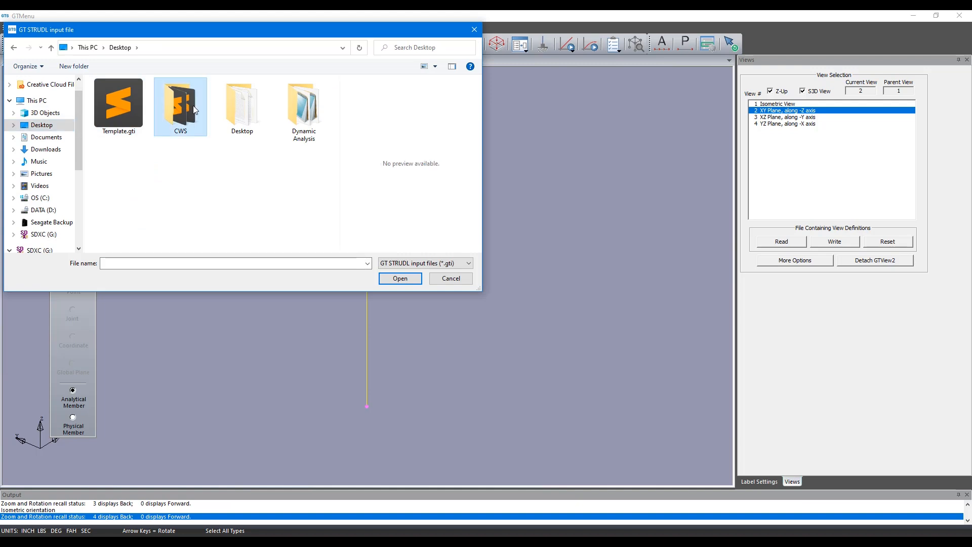
pyautogui.doubleClick(193, 106)
pyautogui.doubleClick(156, 101)
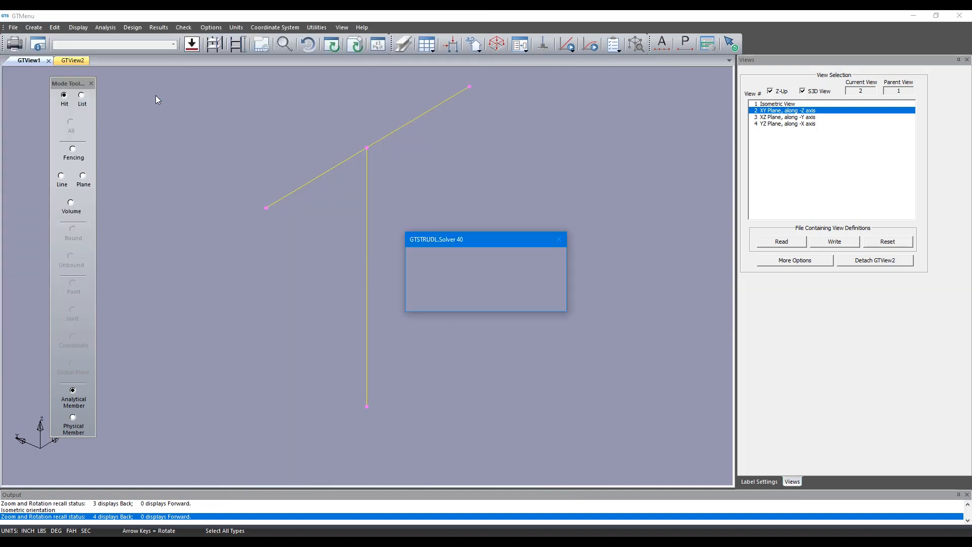
pyautogui.click(503, 304)
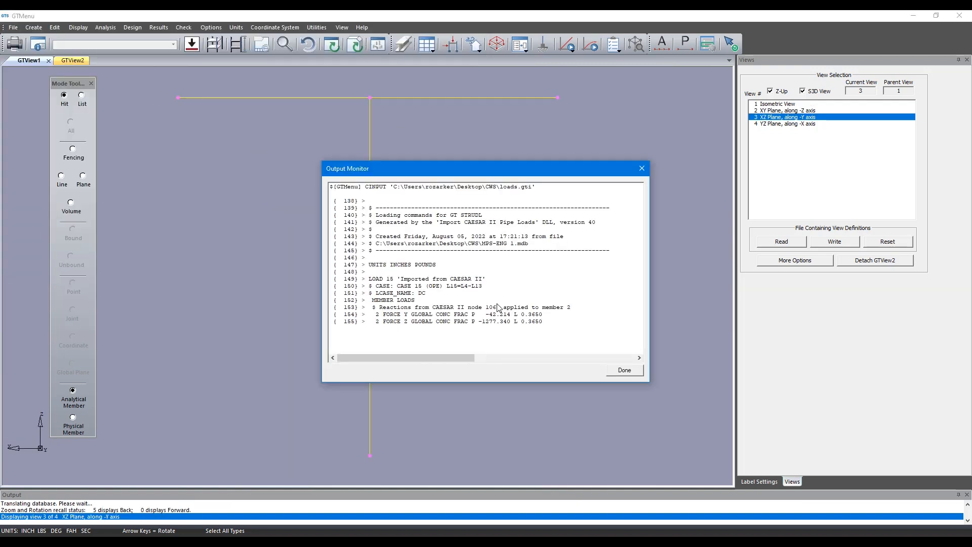
pyautogui.click(623, 370)
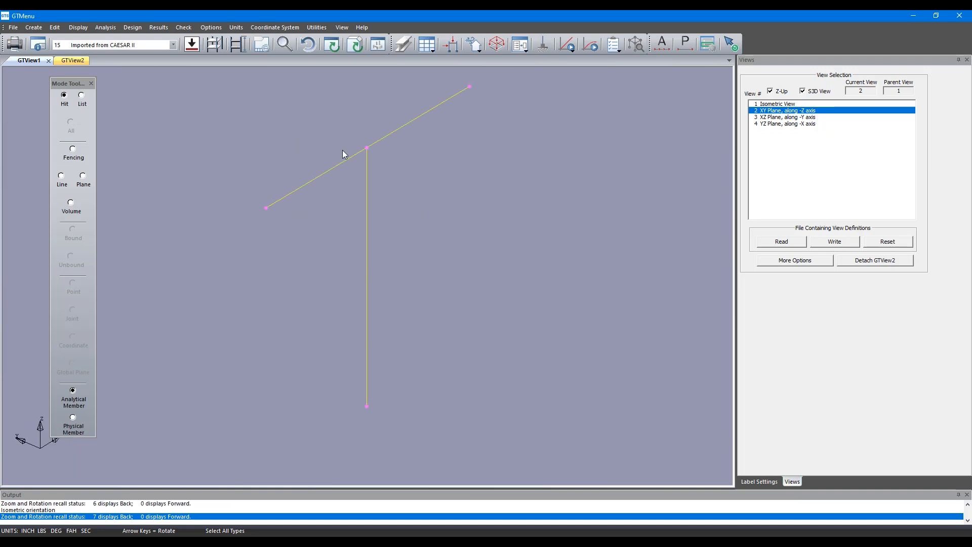
# - Draw the load arrows with values for load 15, Imported from CAESAR II, on the structure
pyautogui.click(199, 47)
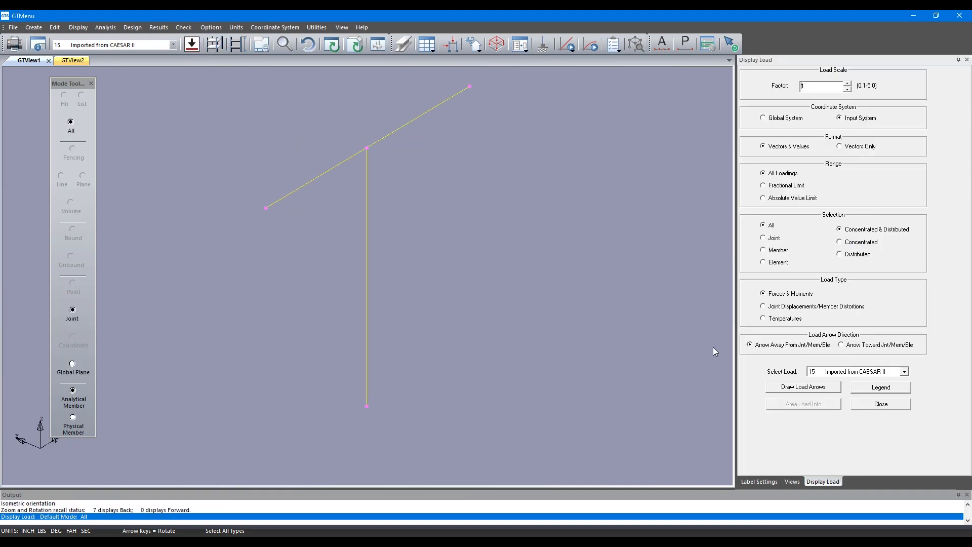
pyautogui.click(783, 388)
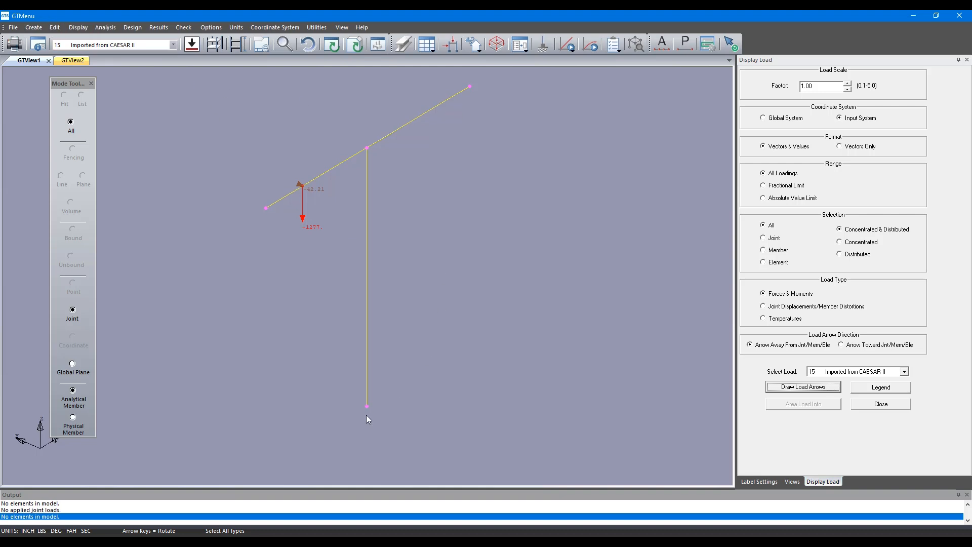
# - Create a support at the column's base joint with all six degrees of freedom restrained
pyautogui.moveTo(343, 373); pyautogui.dragTo(443, 435)
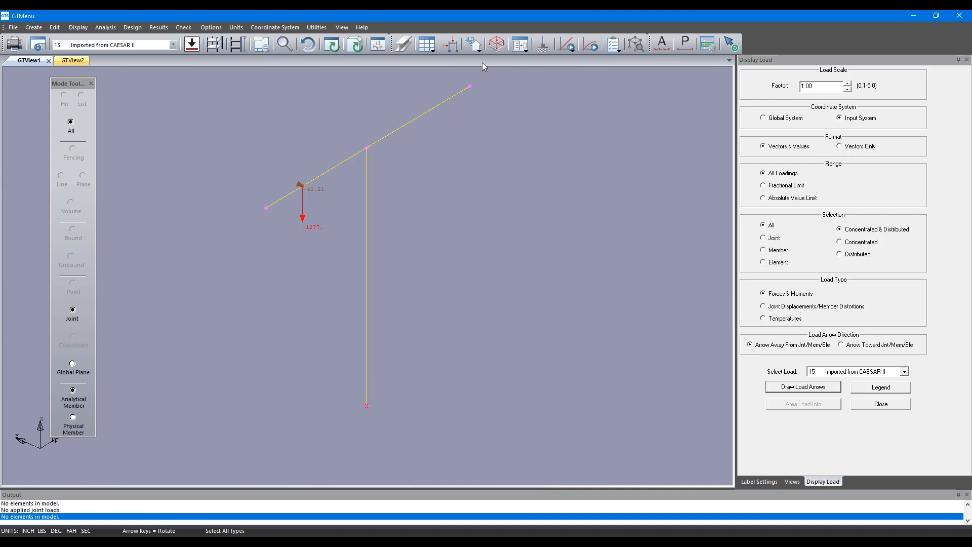
pyautogui.click(545, 51)
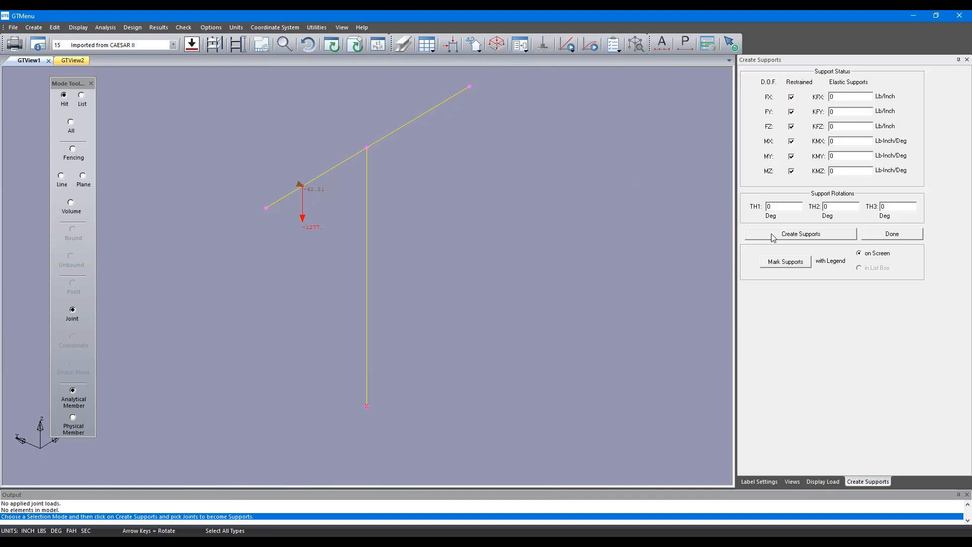
pyautogui.click(786, 234)
# - Run the GT64M stiffness analysis, committing the changes made to the model
pyautogui.click(567, 45)
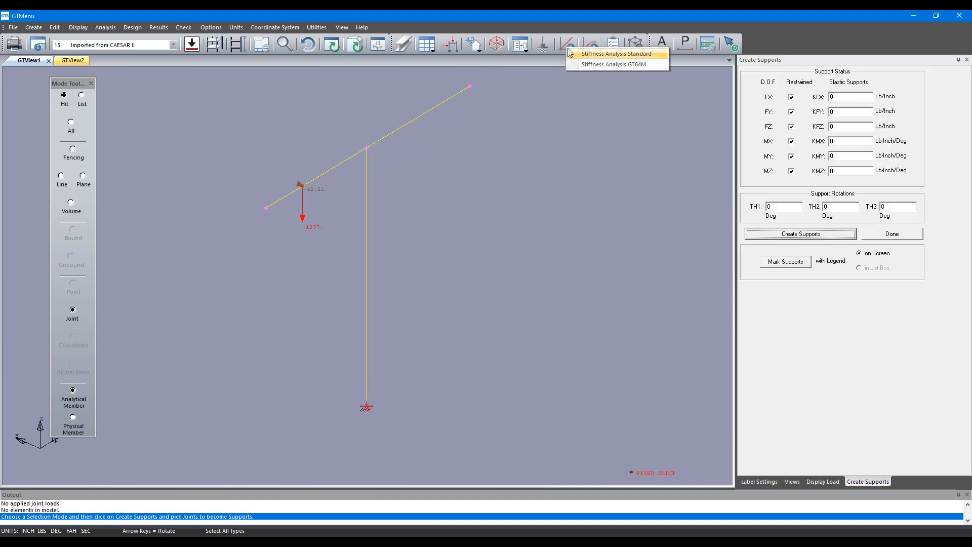
pyautogui.click(582, 64)
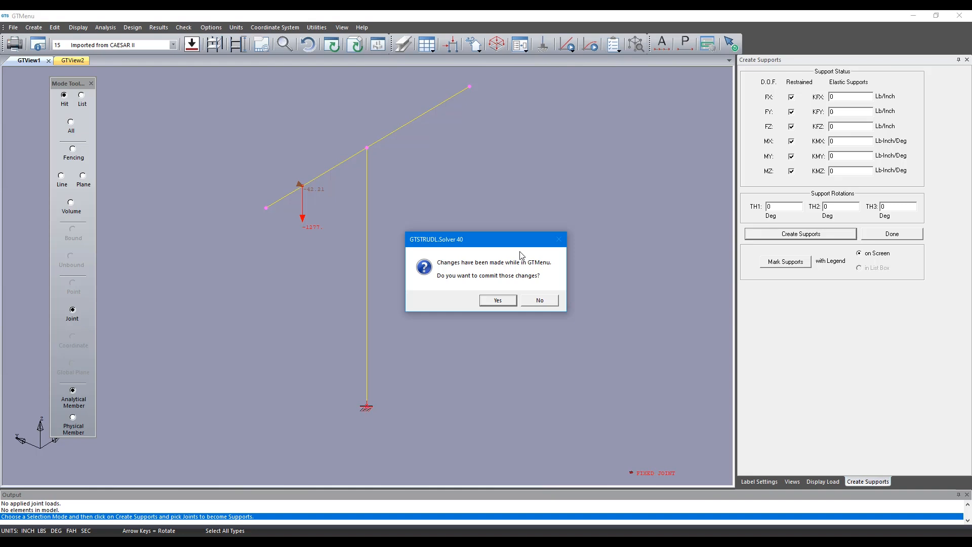
pyautogui.click(511, 300)
pyautogui.click(625, 371)
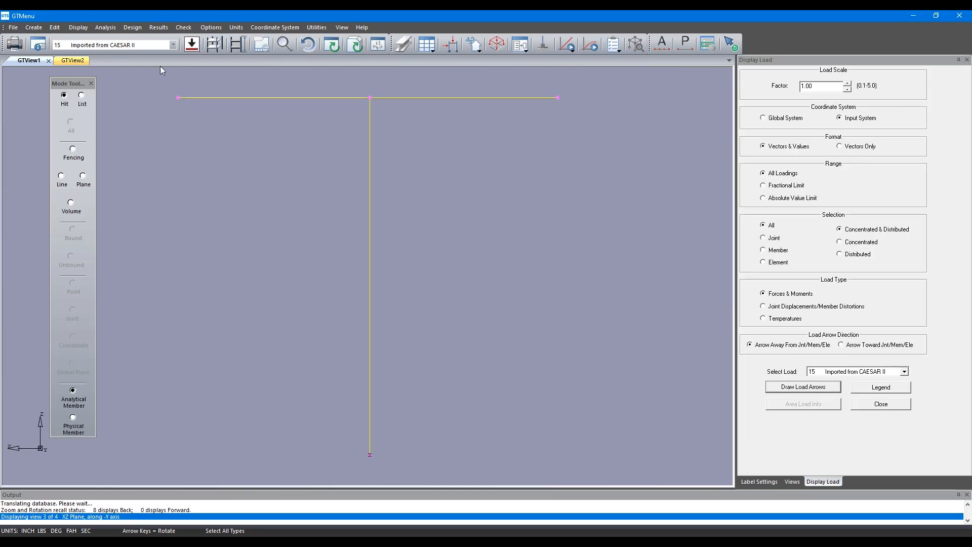
# - Display the deformed structure for load 15 with deformation between joints, and animate it in isometric view
pyautogui.click(105, 27)
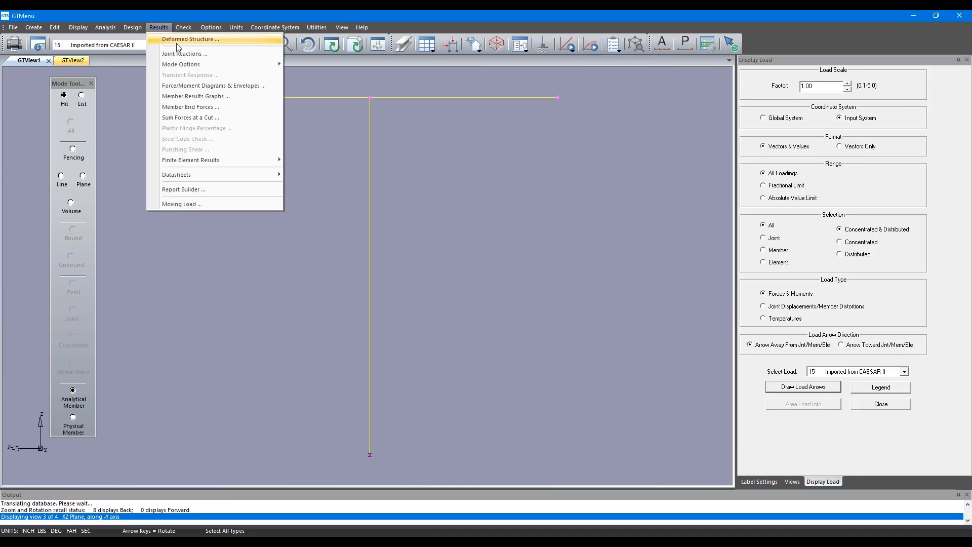
pyautogui.click(175, 39)
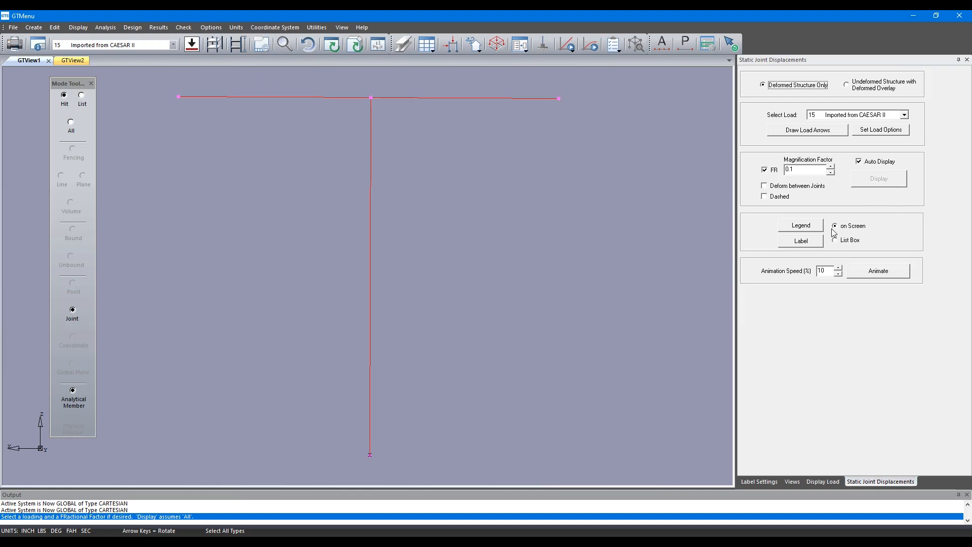
pyautogui.click(785, 188)
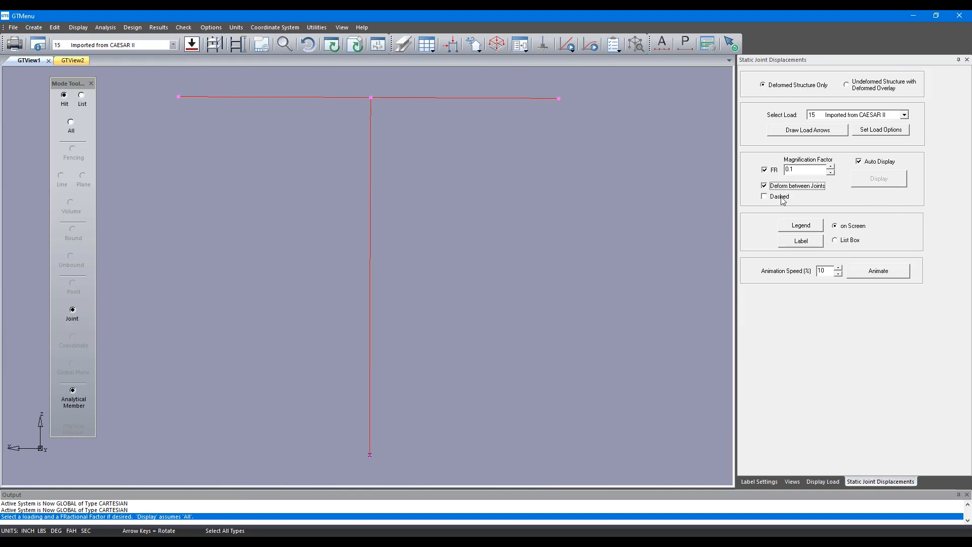
pyautogui.click(490, 275)
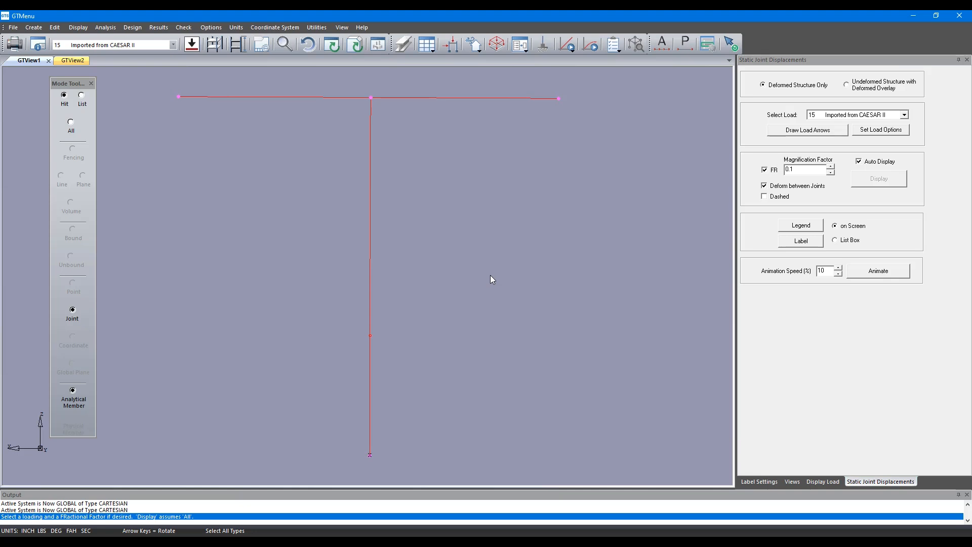
pyautogui.press('i')
pyautogui.click(884, 273)
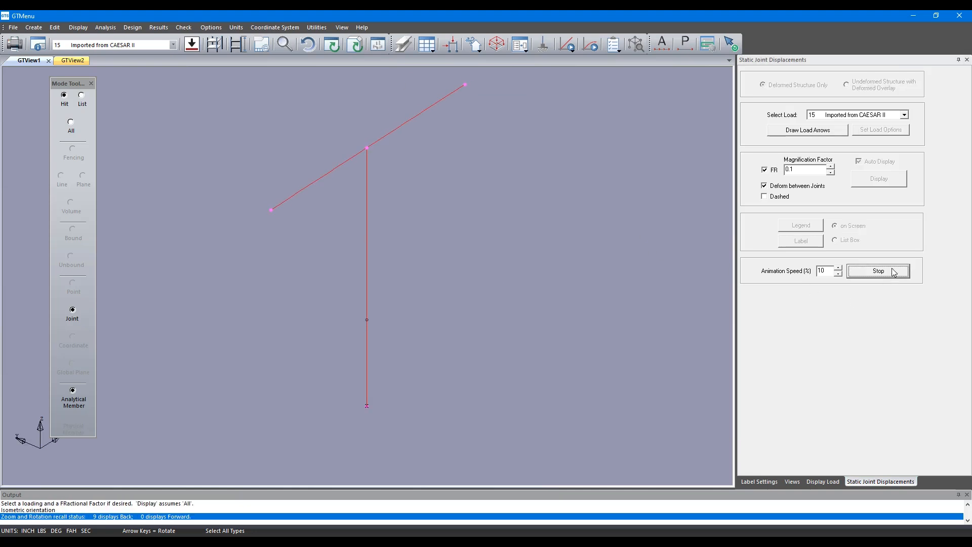